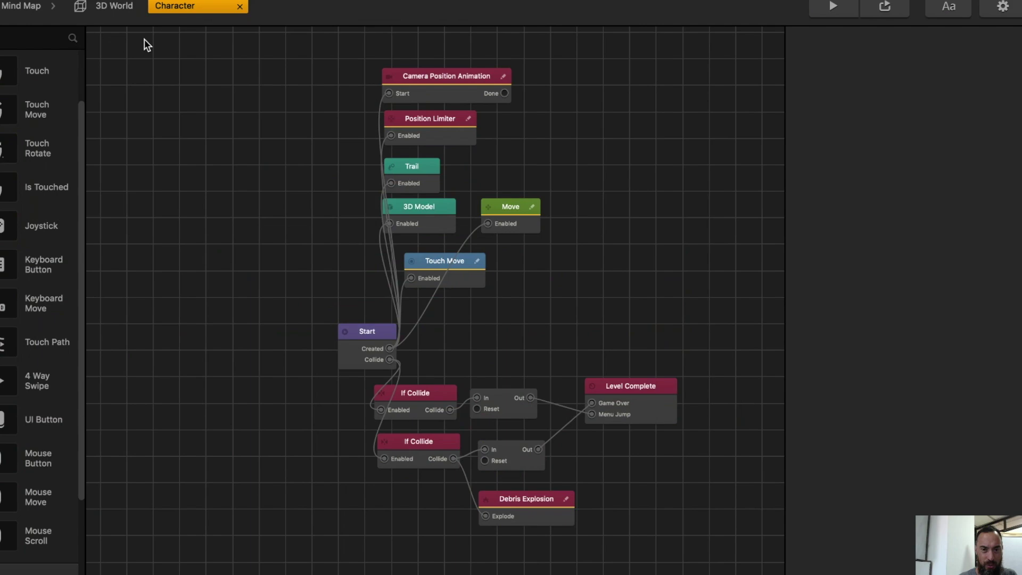
# - Open level section 1 of the 3D world
pyautogui.click(115, 8)
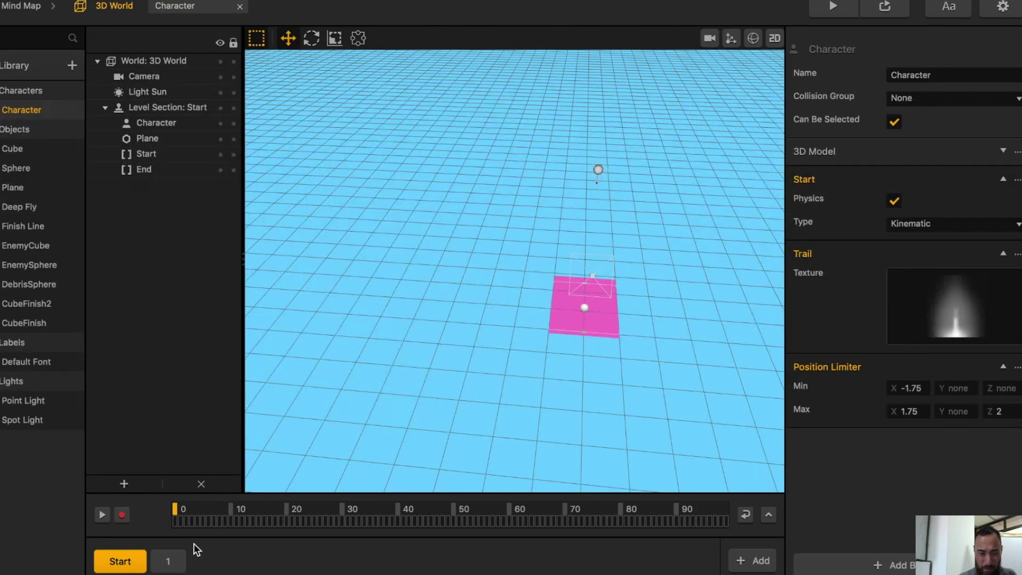
pyautogui.click(167, 561)
pyautogui.click(16, 168)
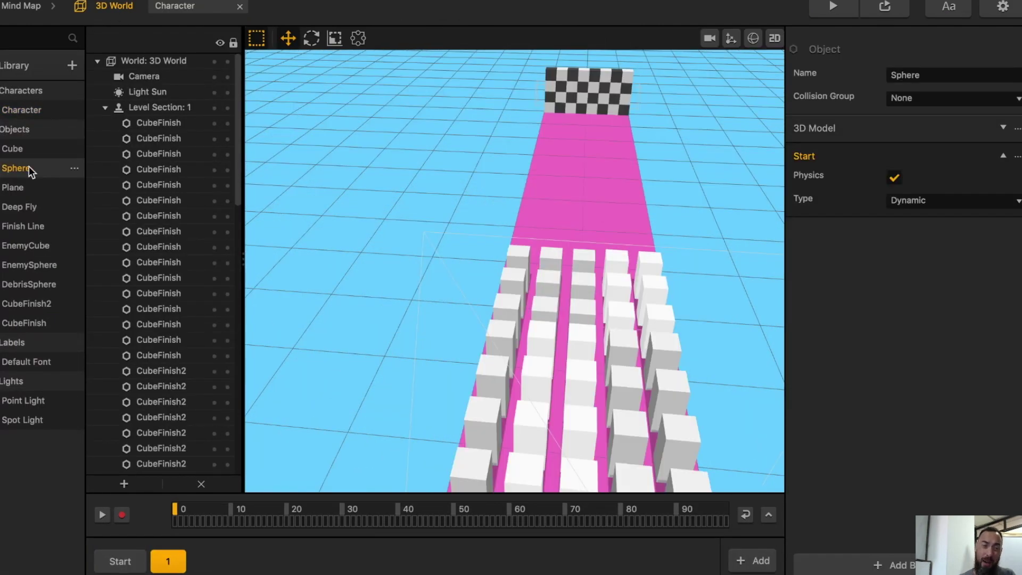
pyautogui.press('super+d')
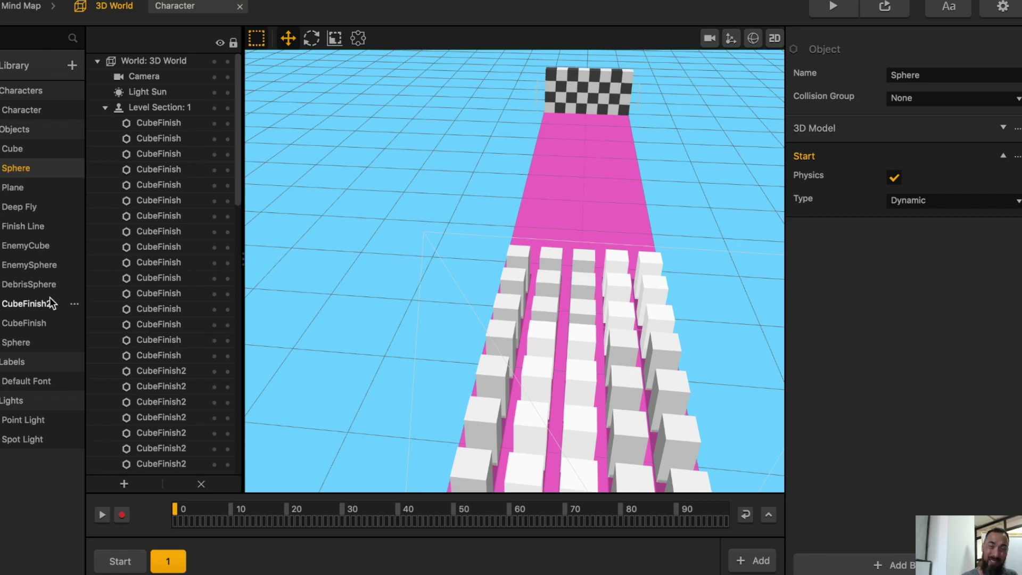
pyautogui.click(24, 345)
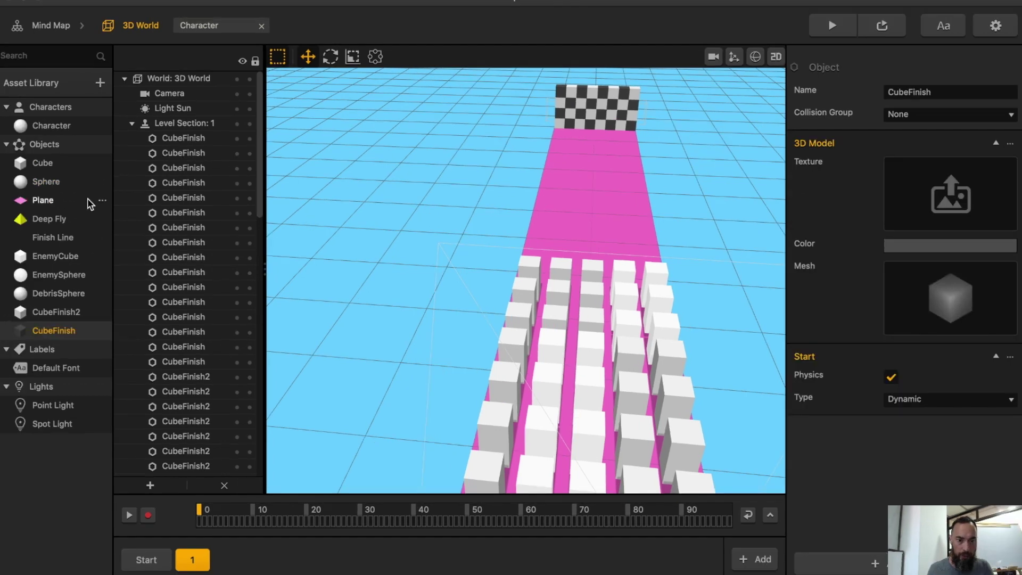
# - Duplicate the Sphere object in the asset library and rename the copy as EnemySphere
pyautogui.click(52, 186)
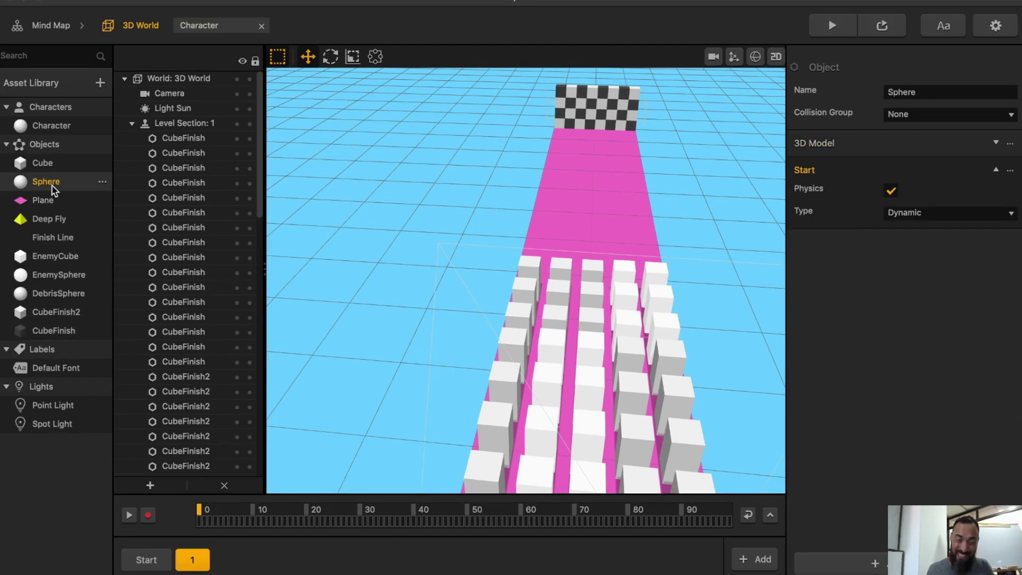
pyautogui.press('super+d')
pyautogui.click(40, 347)
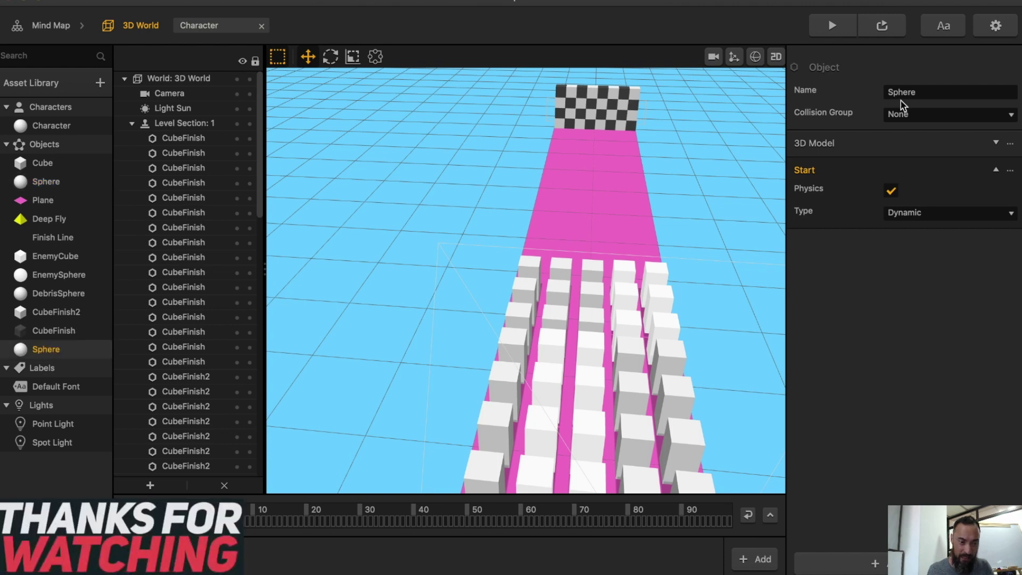
pyautogui.doubleClick(939, 90)
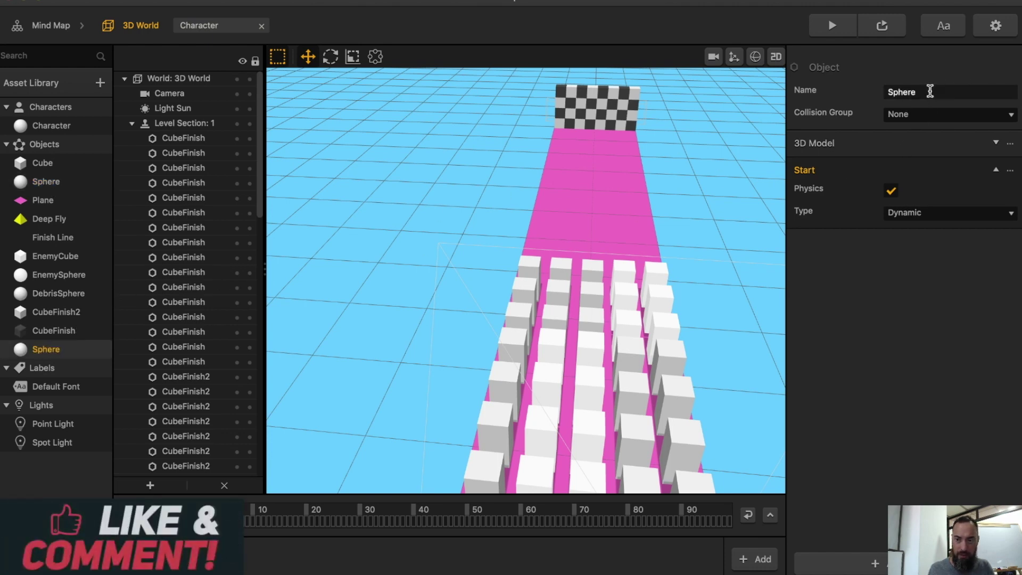
pyautogui.write('EnemySphere')
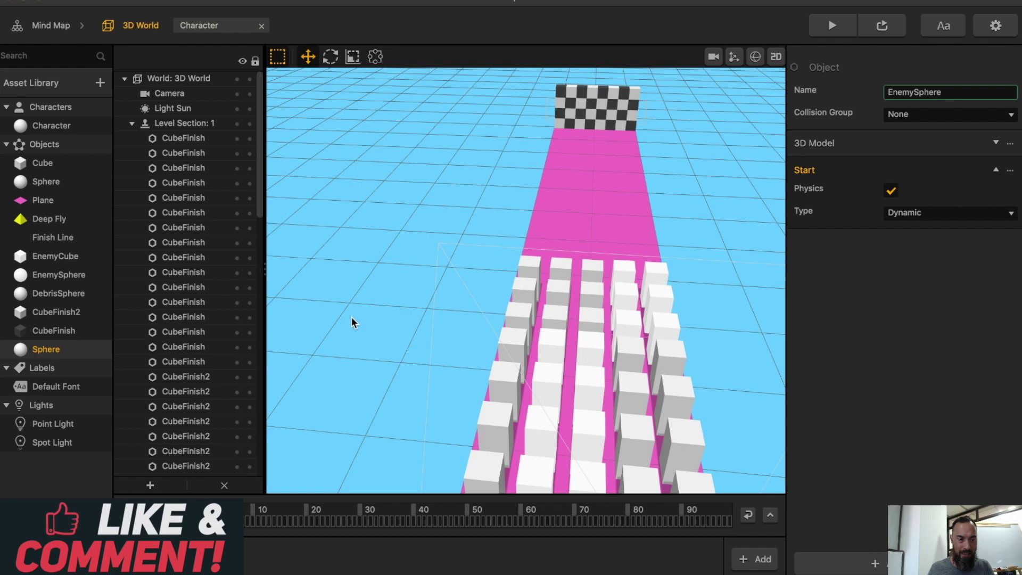
pyautogui.press('Return')
# - Duplicate the new EnemySphere asset and rename the copy as EnemyDebrisSphere
pyautogui.press('super+d')
pyautogui.click(62, 368)
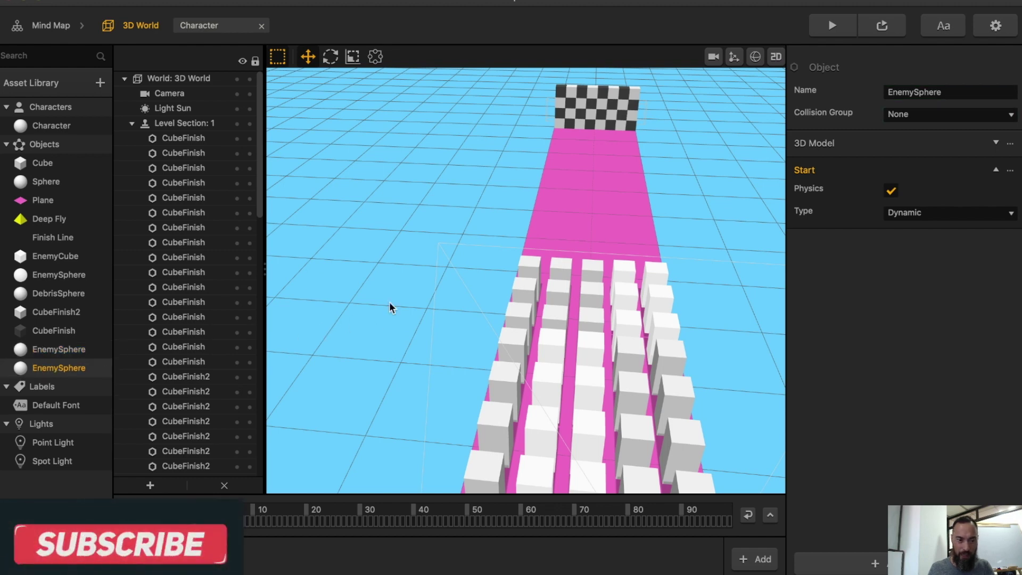
pyautogui.click(913, 92)
pyautogui.write('Debri')
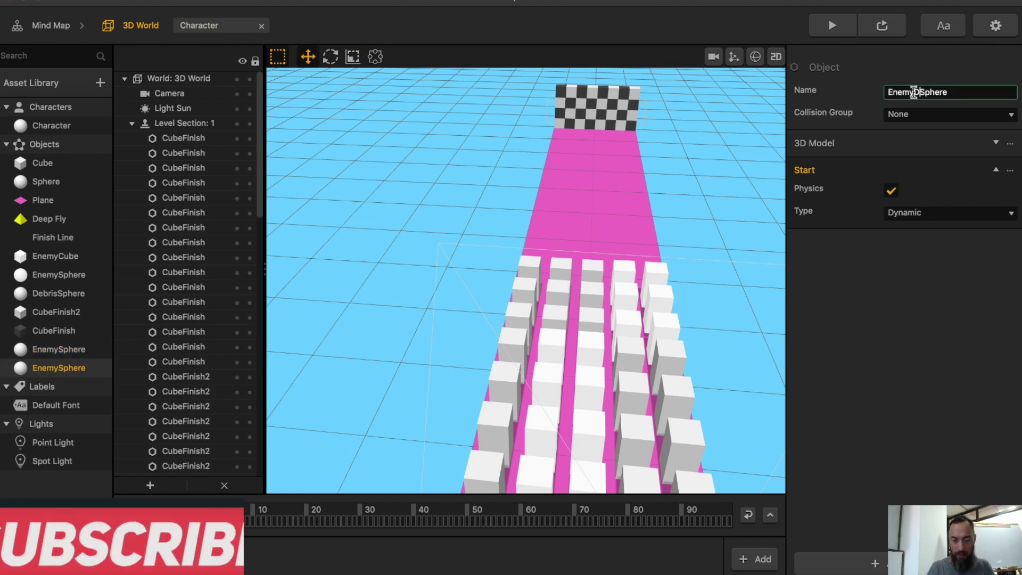
pyautogui.write('s')
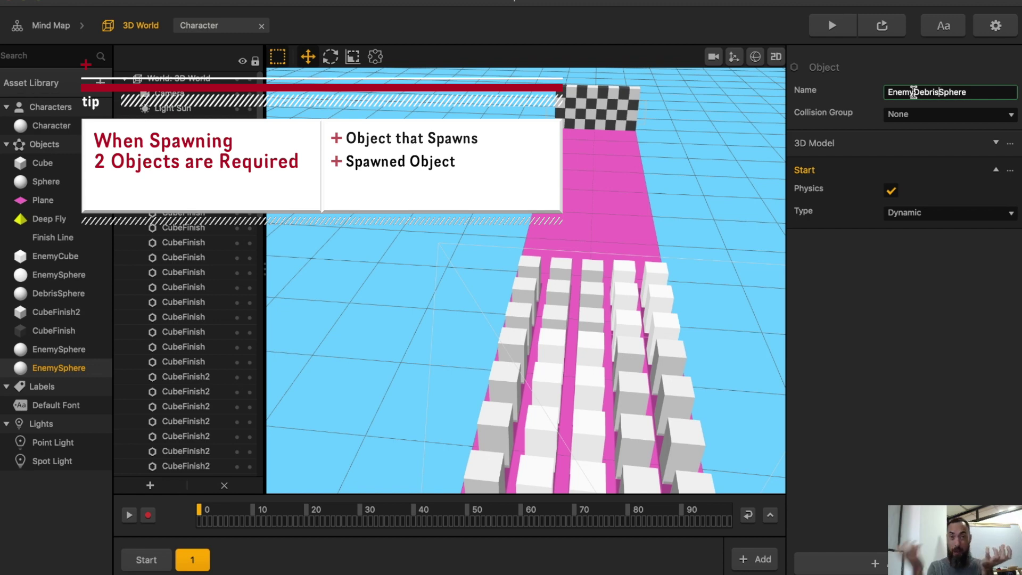
pyautogui.press('Return')
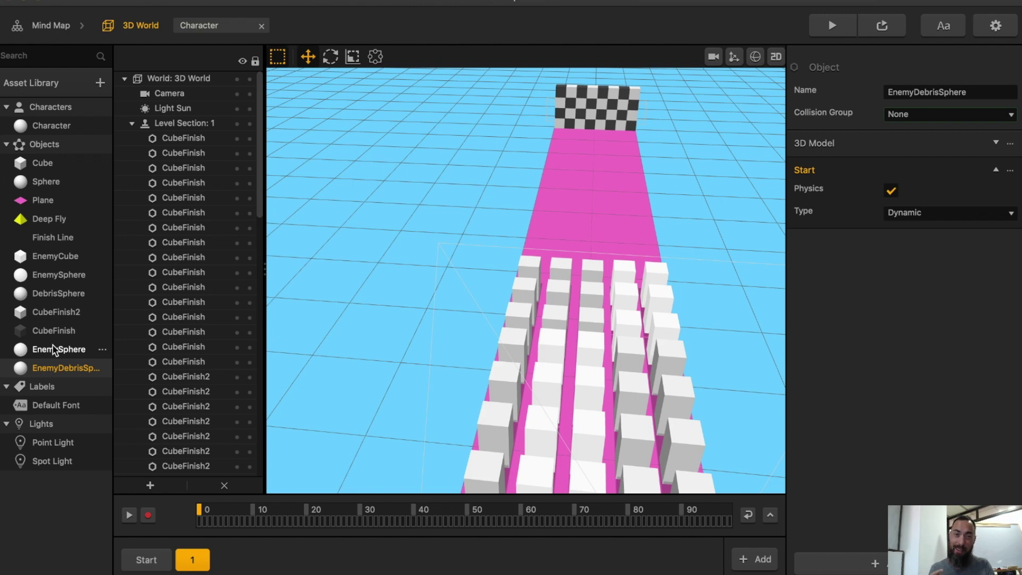
# - Place the new EnemySphere in the level above the pink track before the finish line, at about X -1.175, Y 1.615, Z -11.65
pyautogui.moveTo(53, 348); pyautogui.dragTo(458, 258)
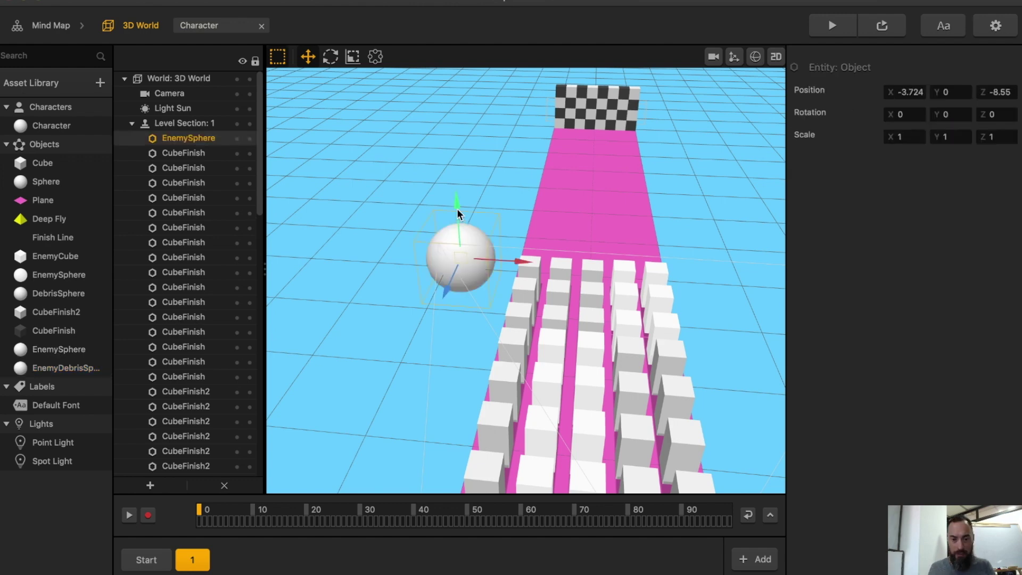
pyautogui.moveTo(457, 209); pyautogui.dragTo(458, 160)
pyautogui.moveTo(443, 233); pyautogui.dragTo(629, 121)
pyautogui.moveTo(566, 123); pyautogui.dragTo(568, 200)
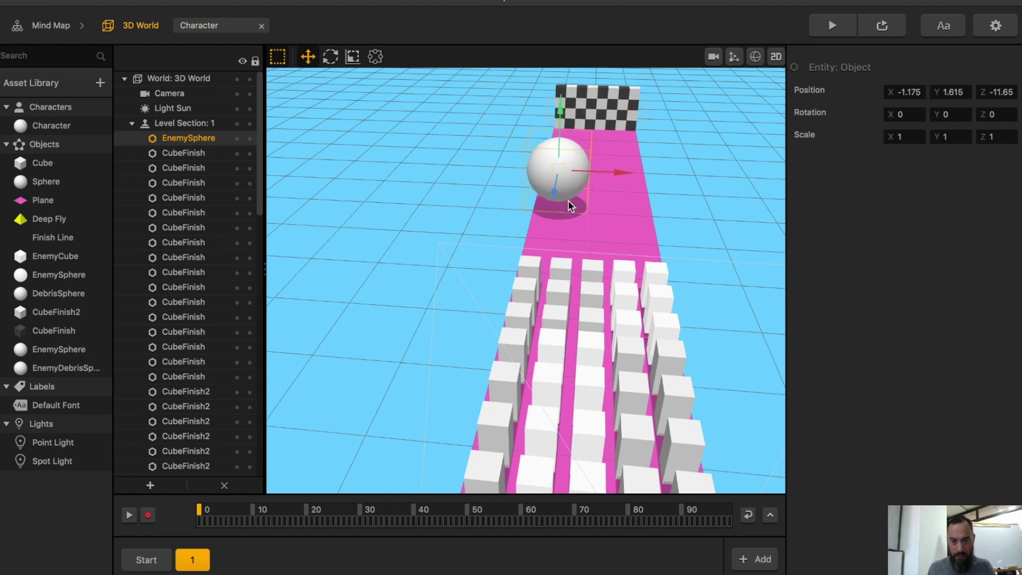
# - In the new EnemySphere's node graph, add a Set Random Color node triggered by Start's Created output
pyautogui.doubleClick(60, 352)
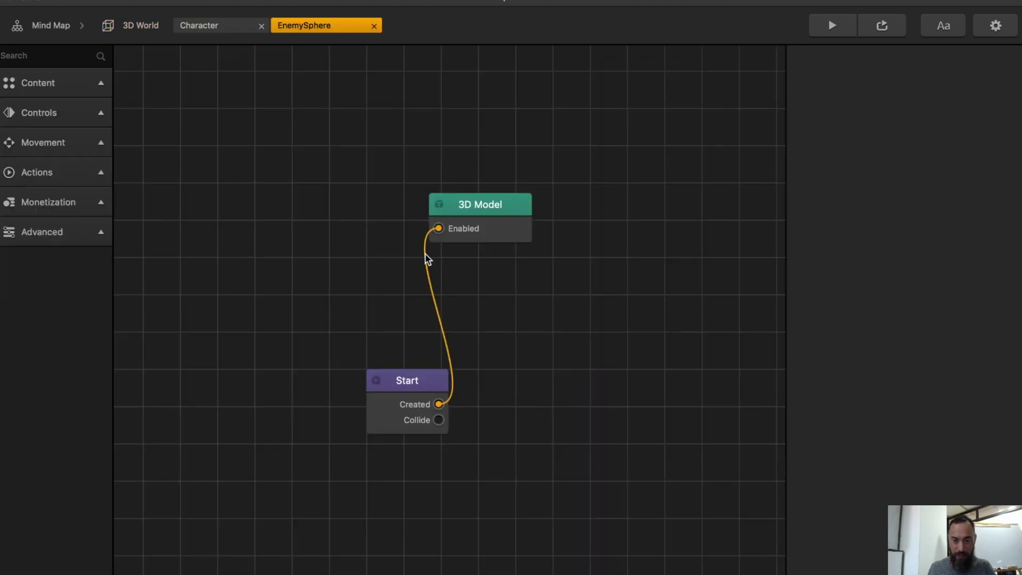
pyautogui.click(68, 151)
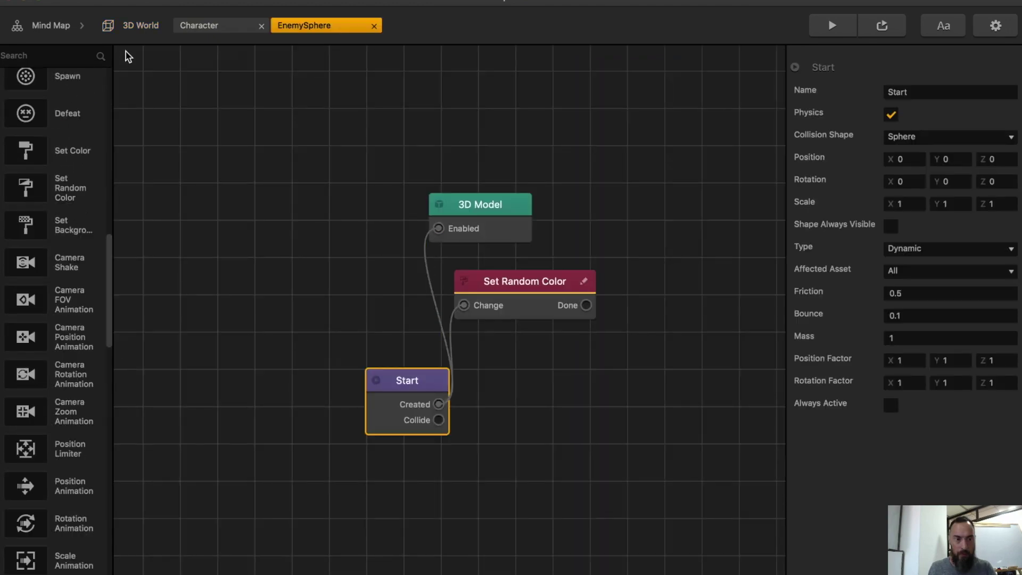
# - Set the scale of the EnemySphere placed in the level to 0.5 on all axes
pyautogui.click(132, 28)
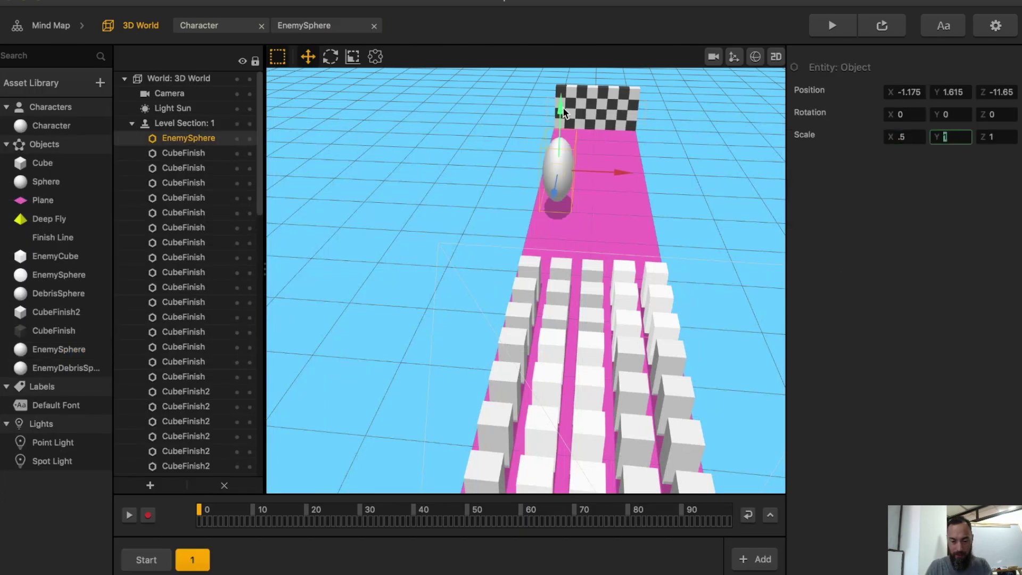
pyautogui.write('.5')
pyautogui.press('Tab')
pyautogui.write('.5')
pyautogui.press('Return')
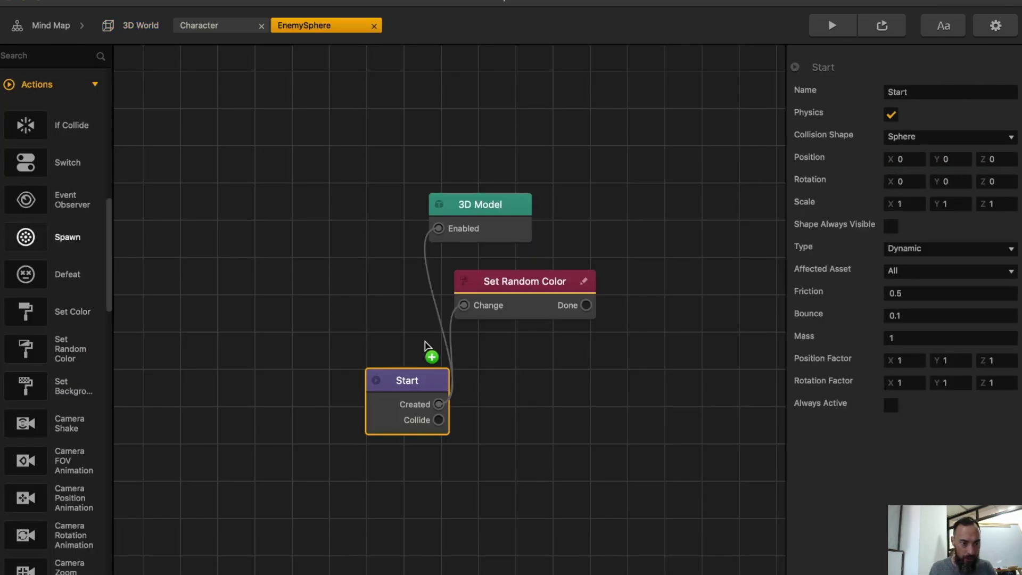
# - Add Spawn and Delay nodes to the EnemySphere graph and wire Start's Created output through the Delay to Spawn
pyautogui.moveTo(425, 345); pyautogui.dragTo(540, 365)
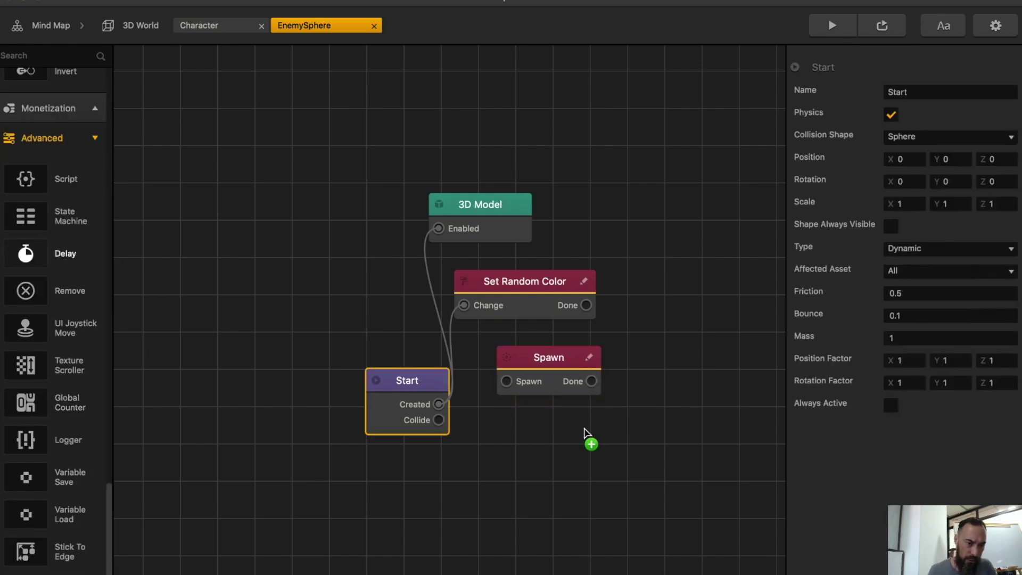
pyautogui.moveTo(584, 428); pyautogui.dragTo(585, 429)
pyautogui.moveTo(637, 473); pyautogui.dragTo(558, 452)
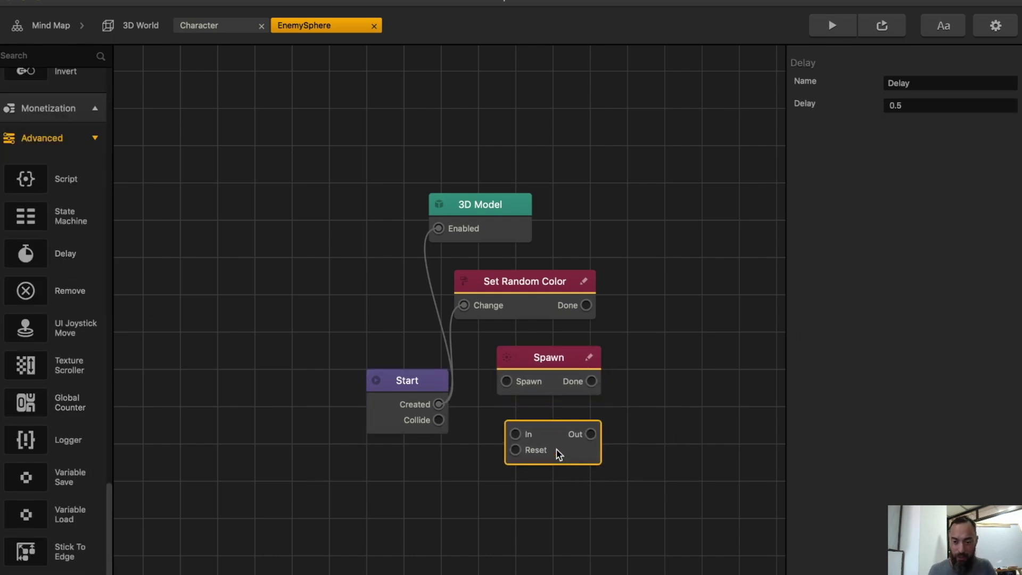
pyautogui.moveTo(551, 365); pyautogui.dragTo(758, 386)
pyautogui.moveTo(568, 464); pyautogui.dragTo(541, 389)
pyautogui.moveTo(735, 374); pyautogui.dragTo(637, 354)
pyautogui.moveTo(438, 404); pyautogui.dragTo(494, 365)
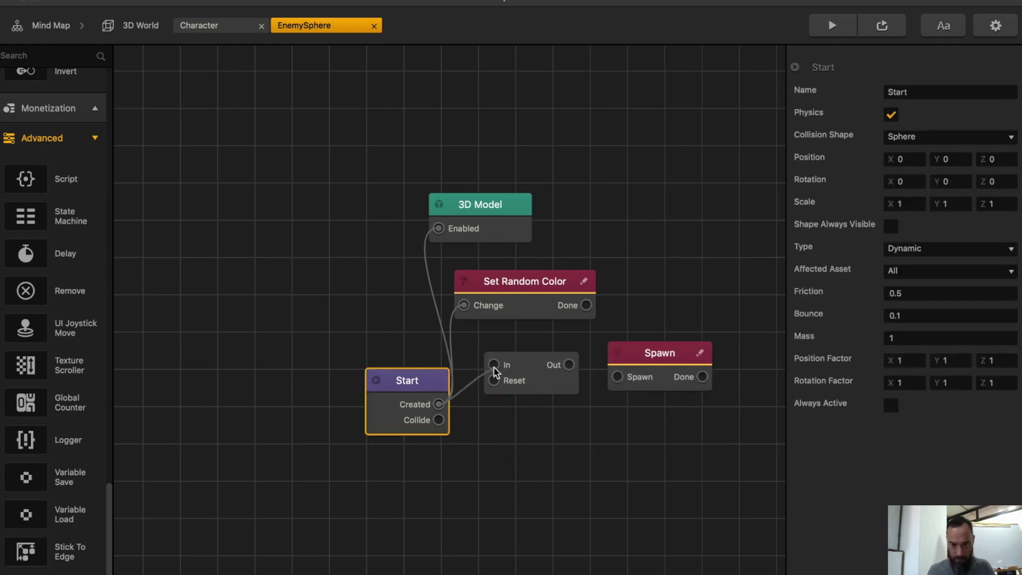
pyautogui.click(541, 393)
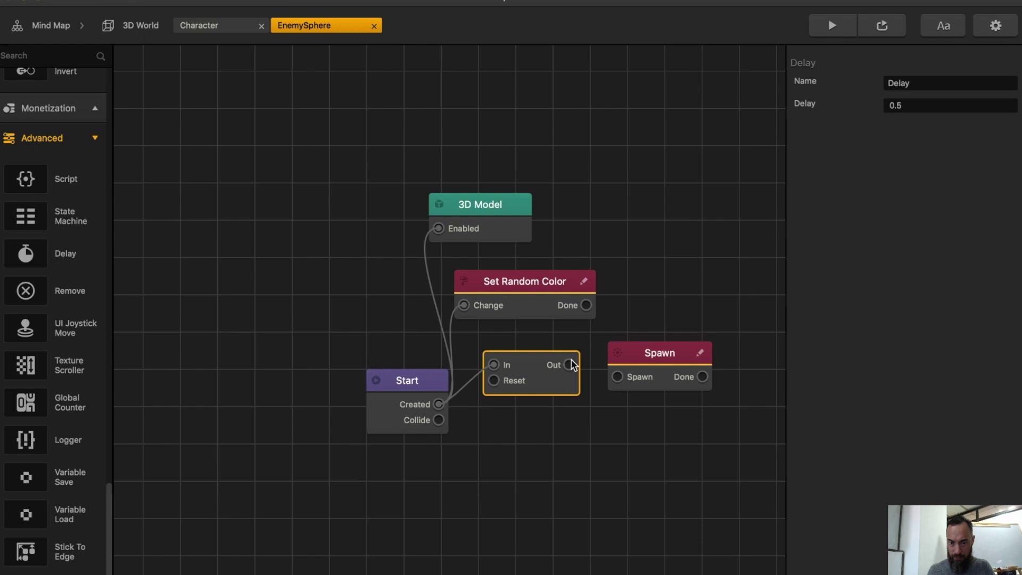
# - Assign the EnemyDebrisSphere asset to the Spawn node and save the choice
pyautogui.click(648, 361)
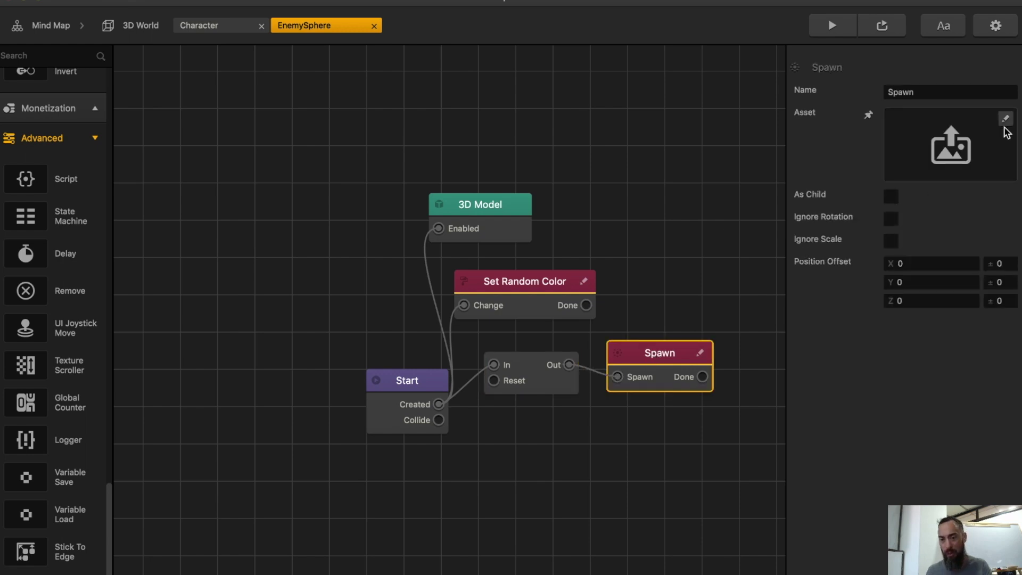
pyautogui.click(1006, 119)
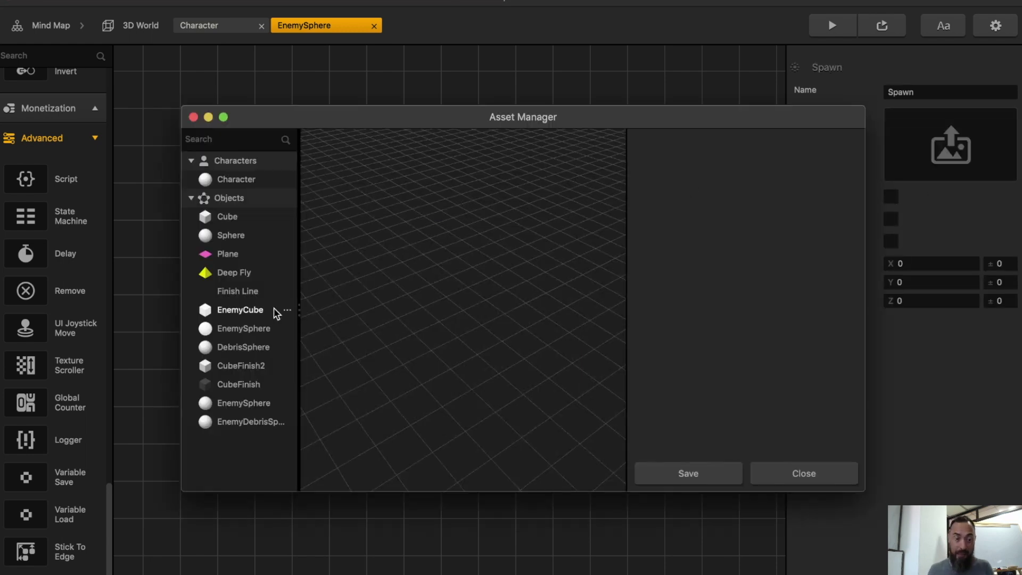
pyautogui.click(246, 422)
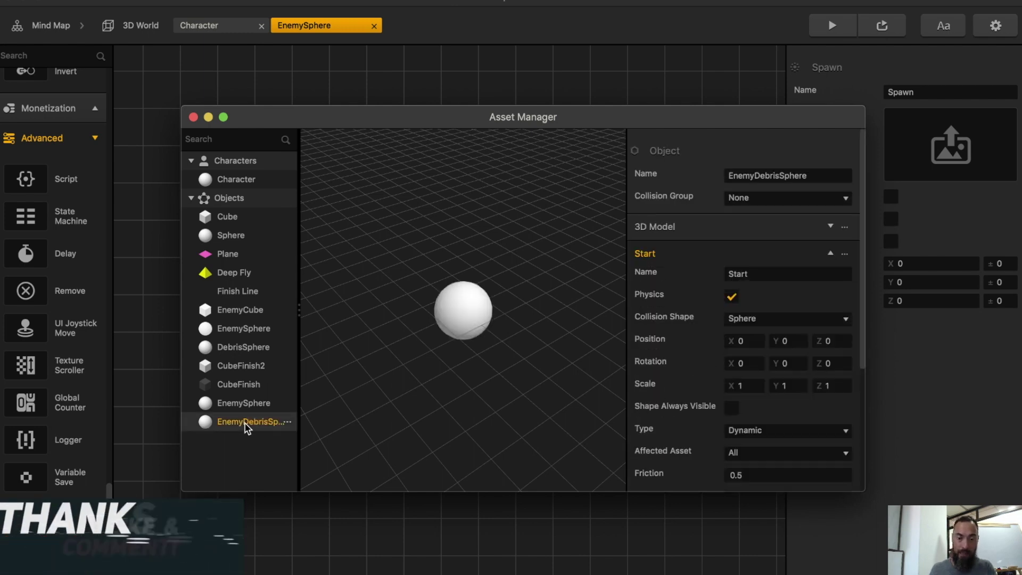
pyautogui.scroll(-3, 753, 307)
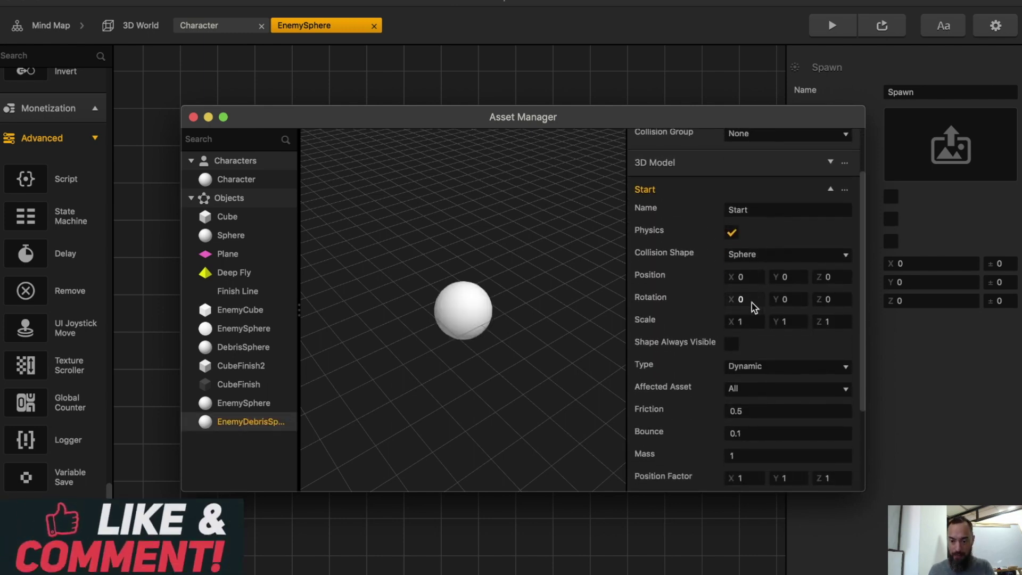
pyautogui.scroll(-5, 775, 346)
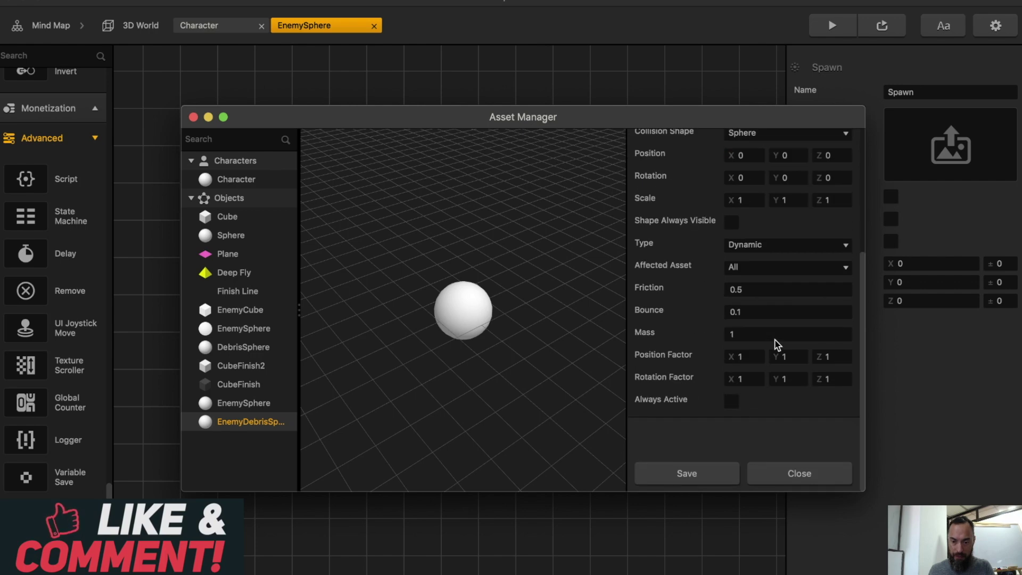
pyautogui.click(701, 477)
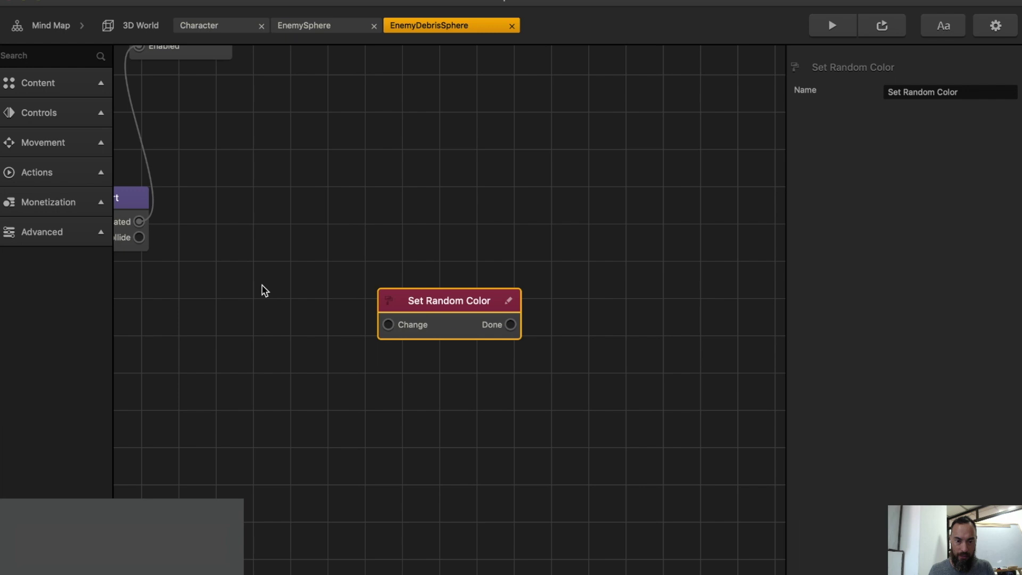
# - Position the Set Random Color node beside Start in the EnemyDebrisSphere graph and trigger it from Start's Created output
pyautogui.moveTo(488, 300); pyautogui.dragTo(324, 130)
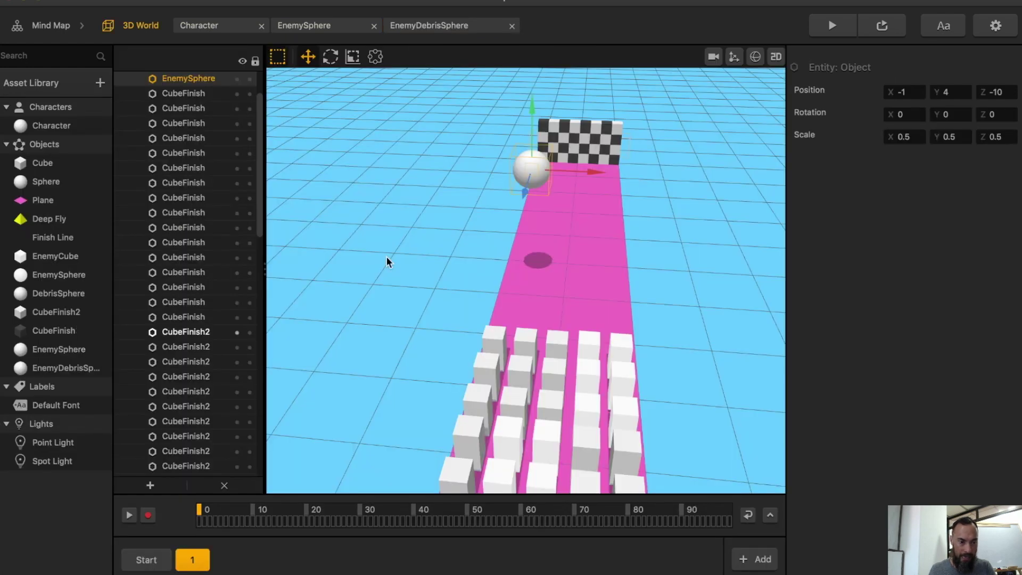
pyautogui.click(352, 29)
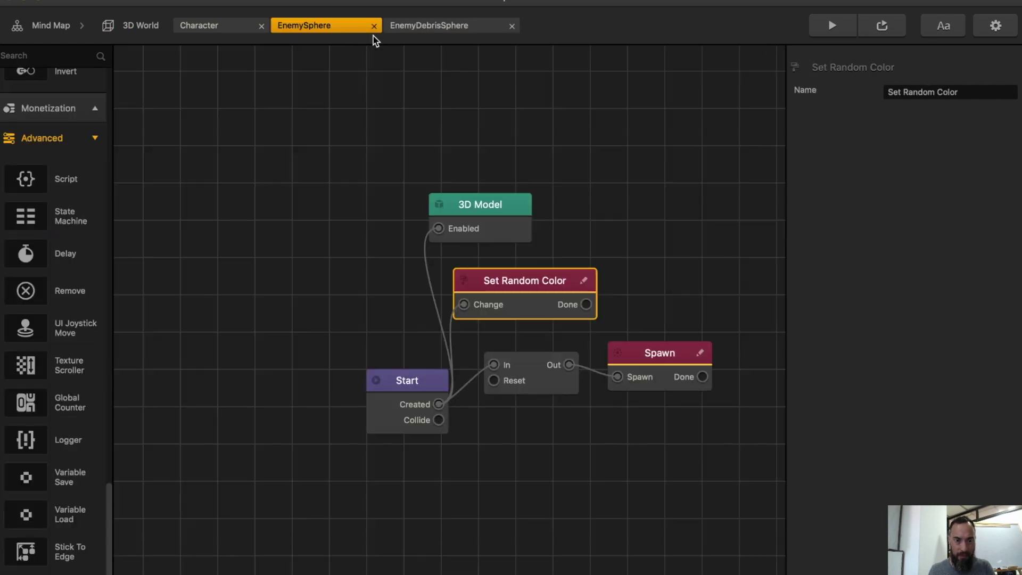
pyautogui.click(440, 28)
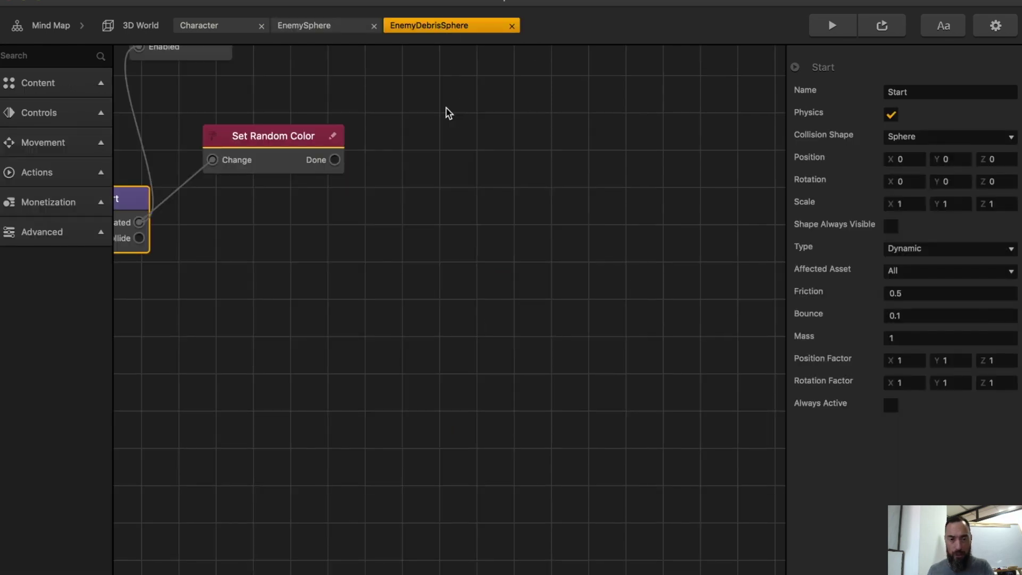
# - In the 3D world's asset library, rename the EnemyDebrisSphere asset as EnemySpawnSphere
pyautogui.click(139, 28)
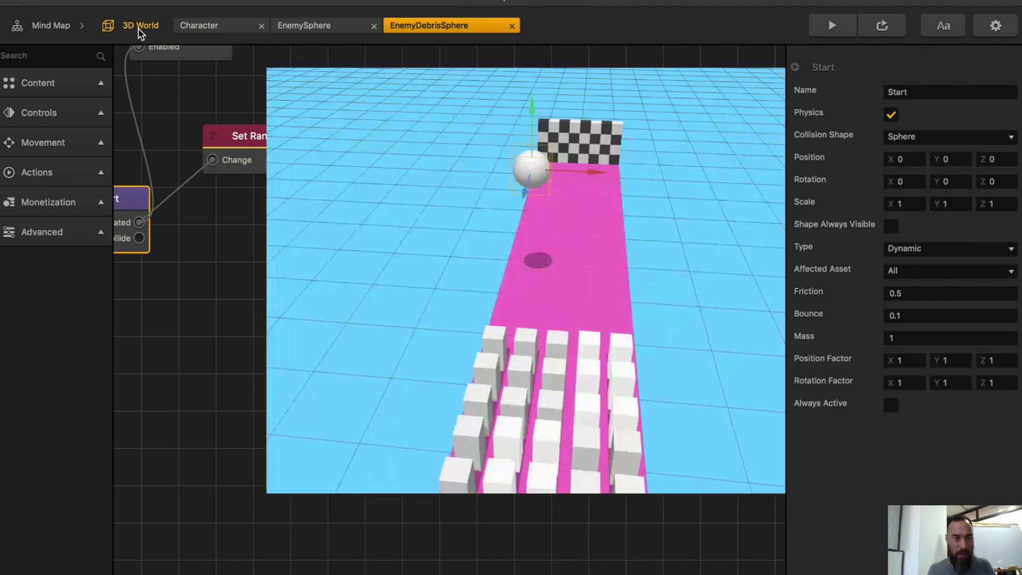
pyautogui.click(66, 366)
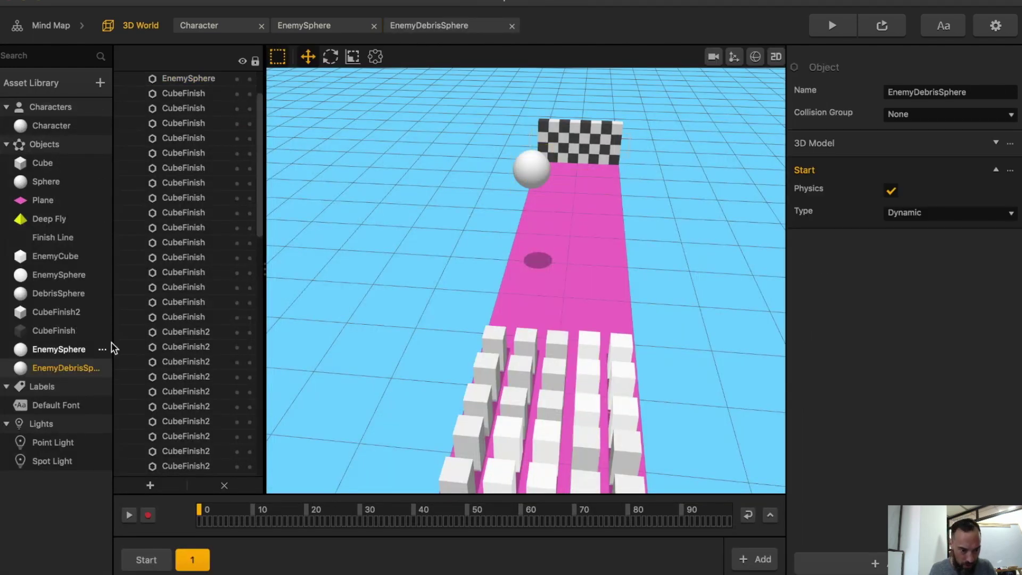
# - Run the game preview to check how the enemy spheres spawn, and close the preview
pyautogui.click(838, 26)
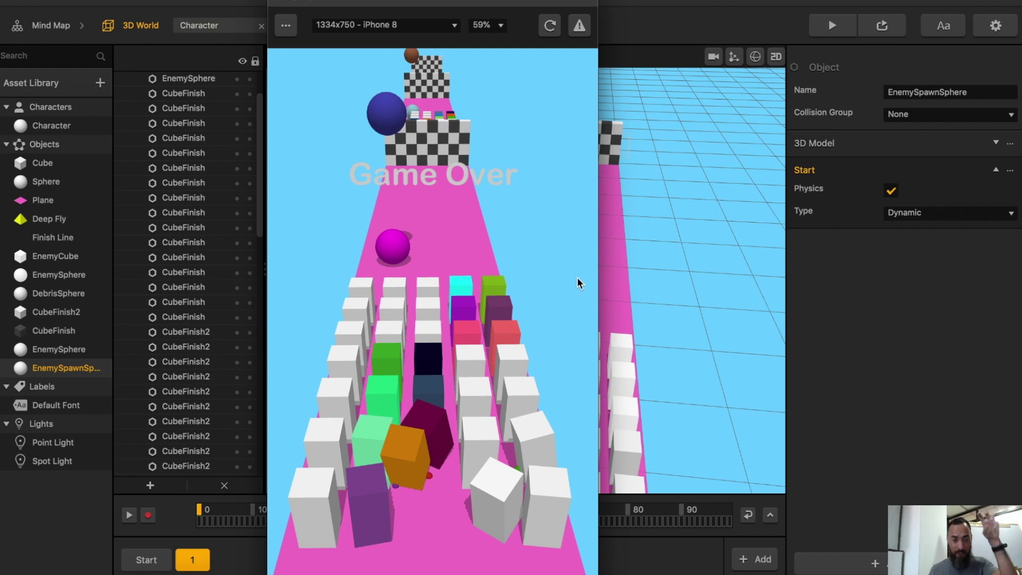
pyautogui.click(282, 2)
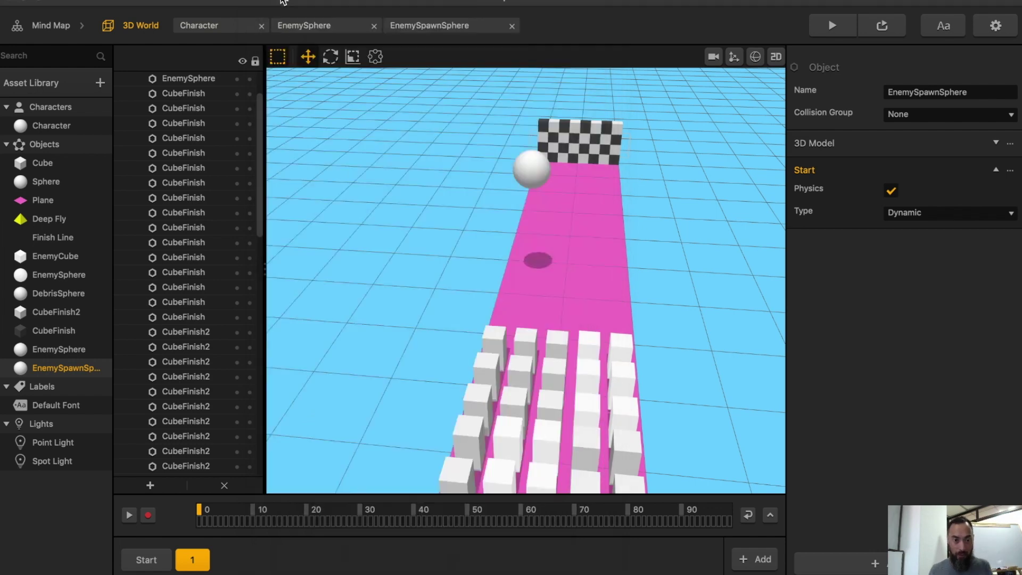
# - Open the EnemySpawnSphere graph and set the Start node's physics friction to 0.25
pyautogui.doubleClick(50, 371)
pyautogui.moveTo(894, 315); pyautogui.dragTo(964, 315)
pyautogui.write('5')
pyautogui.click(905, 292)
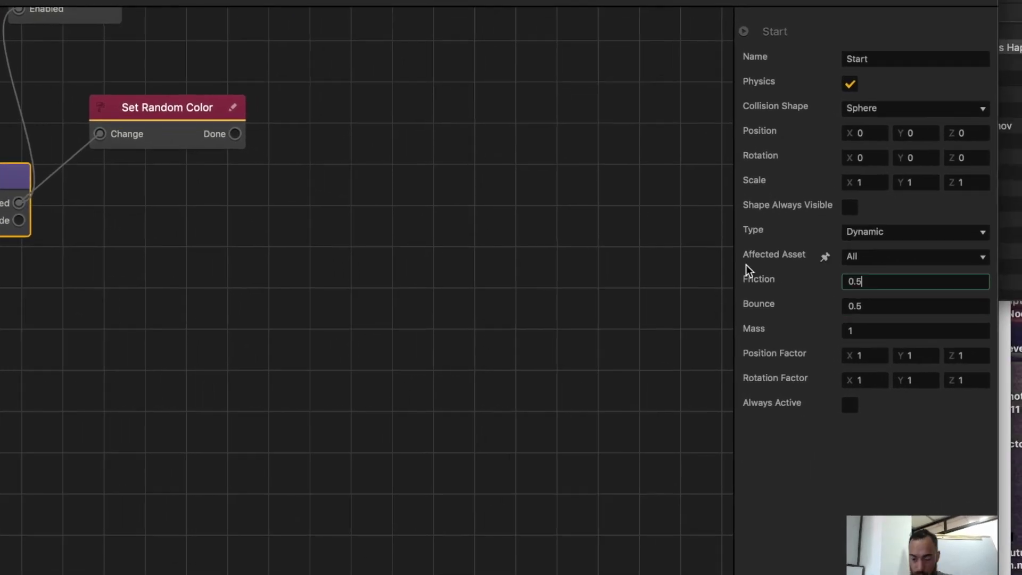
pyautogui.press('BackSpace')
pyautogui.write('25')
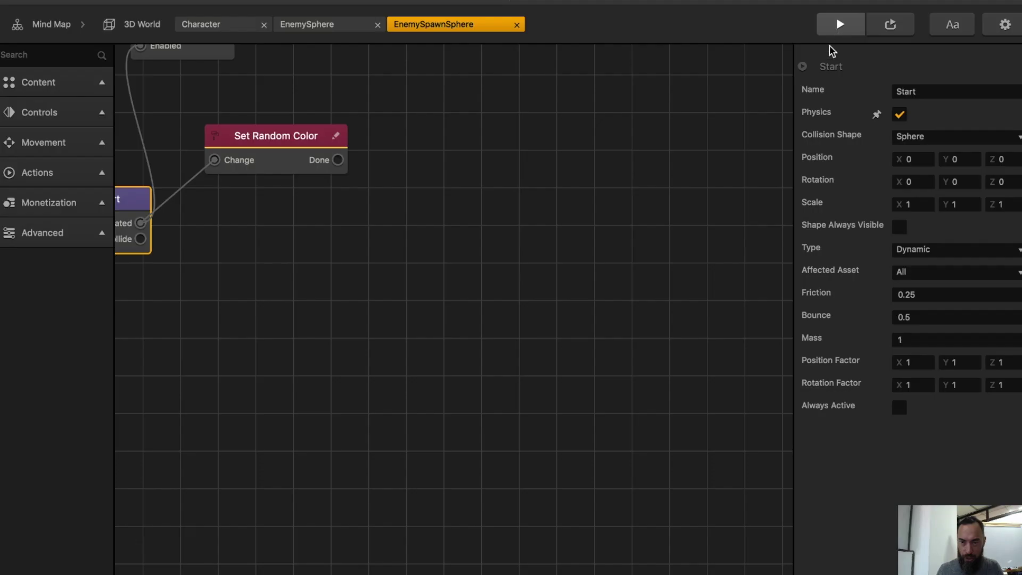
# - Run the game preview to check how the spawned spheres move with the lower friction, and close it
pyautogui.click(840, 24)
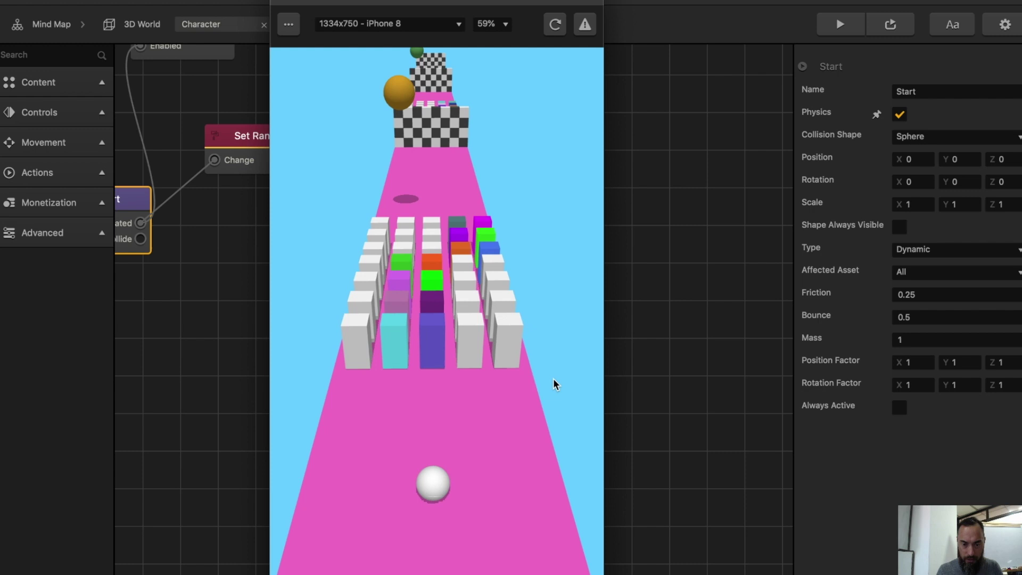
pyautogui.moveTo(432, 520)
pyautogui.mouseDown()
pyautogui.moveTo(461, 517)
pyautogui.moveTo(386, 290)
pyautogui.mouseUp()
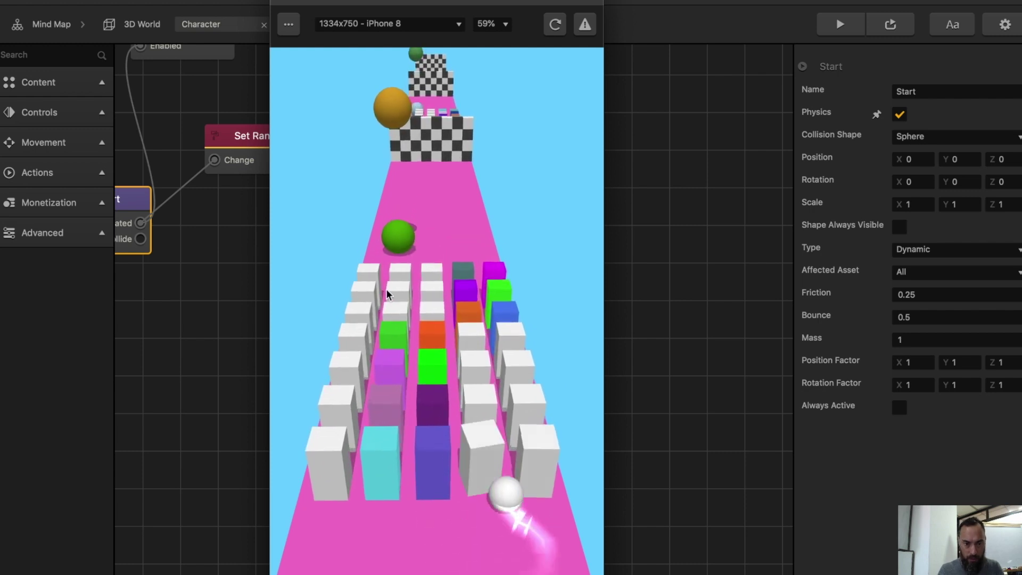
pyautogui.click(279, 4)
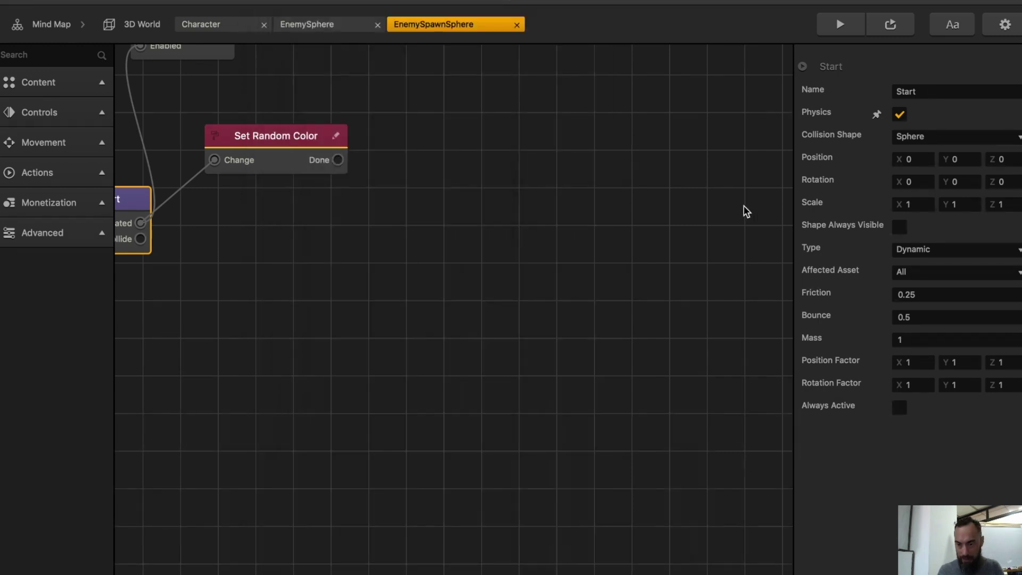
# - Set the EnemySpawnSphere Start node's bounce to 1
pyautogui.click(292, 147)
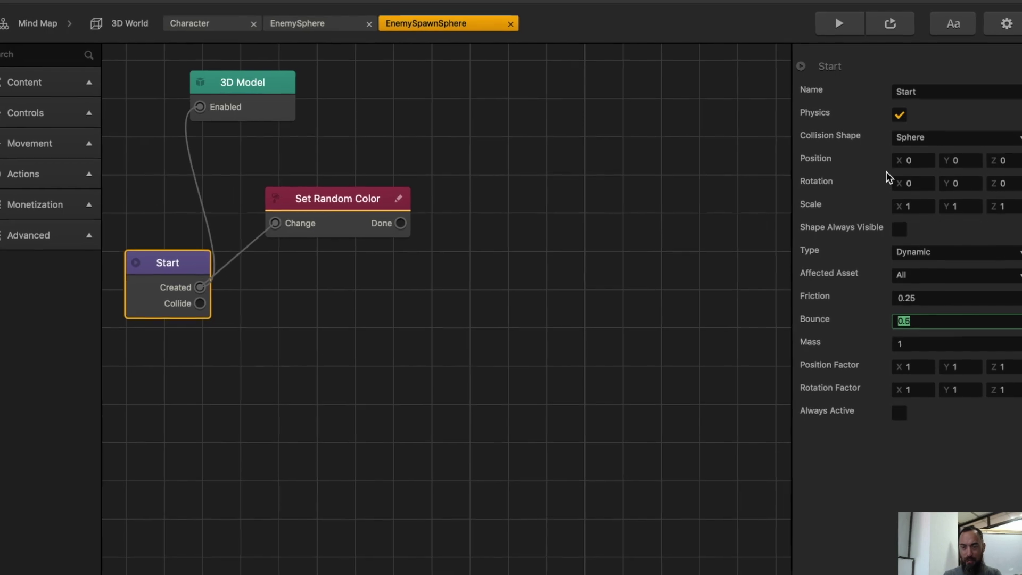
pyautogui.press('Tab')
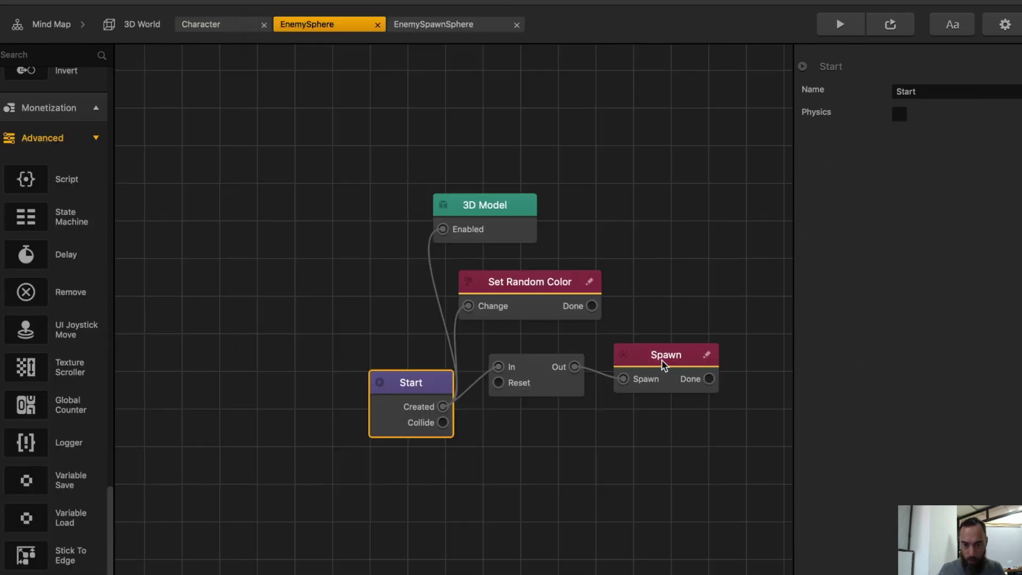
# - In the EnemySphere graph, shift the Spawn node slightly and loop its Done output back to the Delay node's In
pyautogui.moveTo(665, 364); pyautogui.dragTo(680, 358)
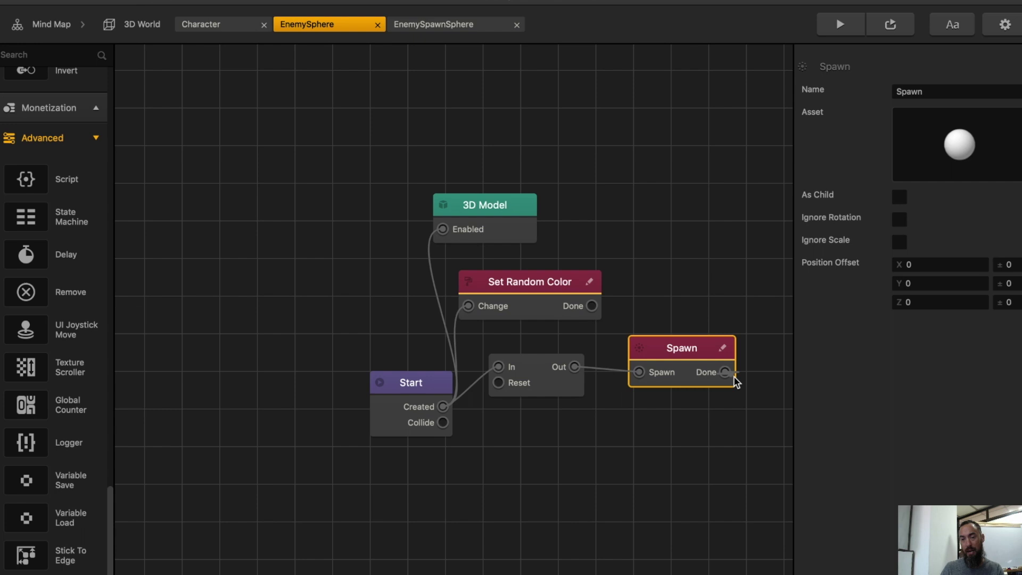
pyautogui.moveTo(654, 502); pyautogui.dragTo(501, 373)
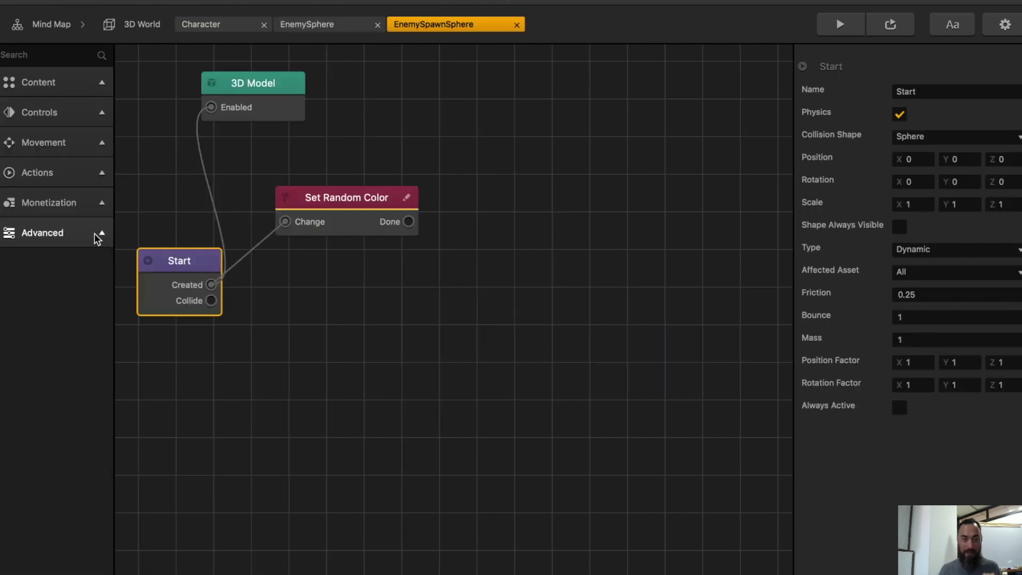
# - Add a Delay node beside Start in the EnemySpawnSphere graph, with a Remove node next to it
pyautogui.click(98, 234)
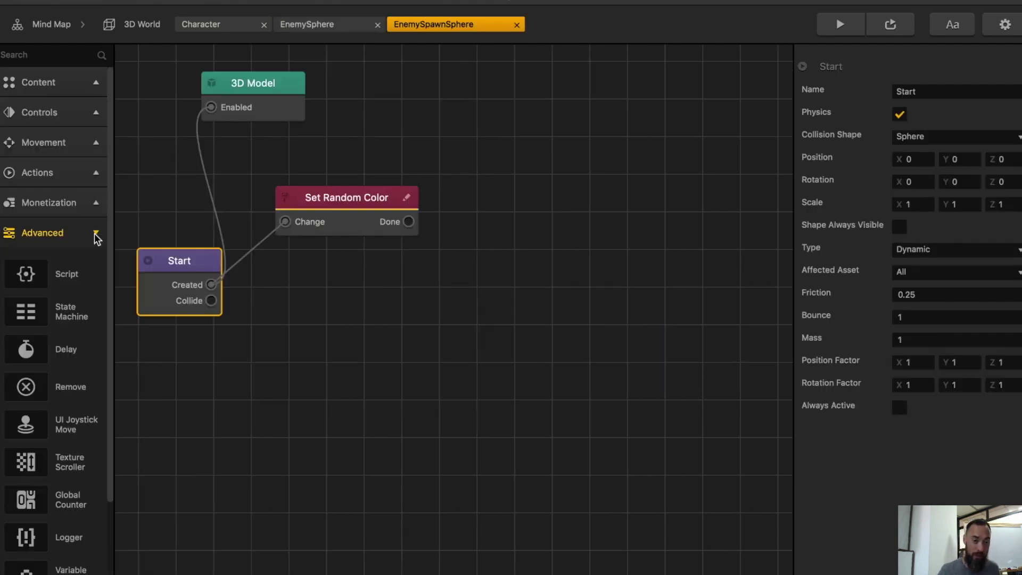
pyautogui.scroll(-3, 67, 292)
pyautogui.moveTo(25, 255); pyautogui.dragTo(451, 353)
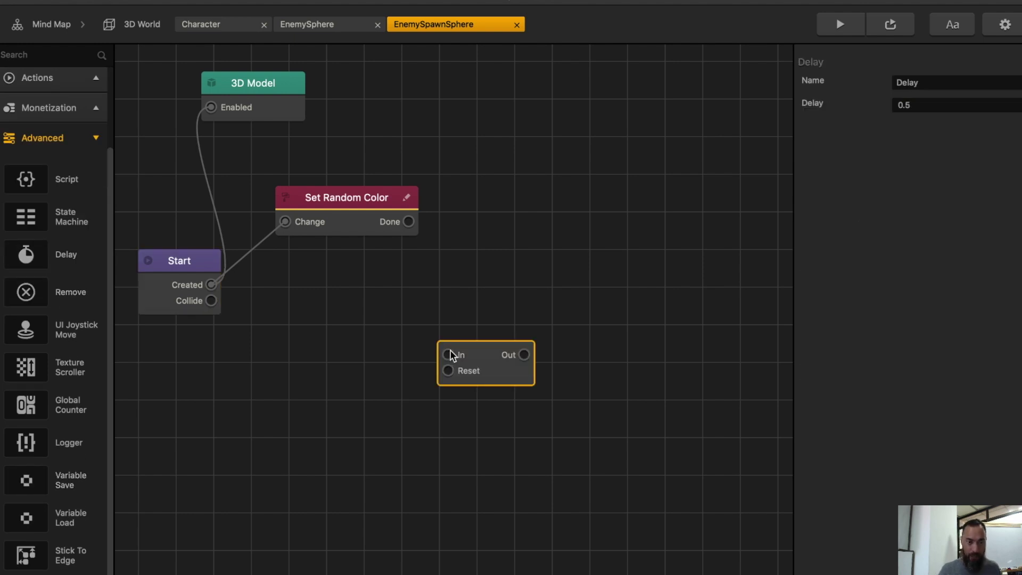
pyautogui.moveTo(504, 383); pyautogui.dragTo(318, 310)
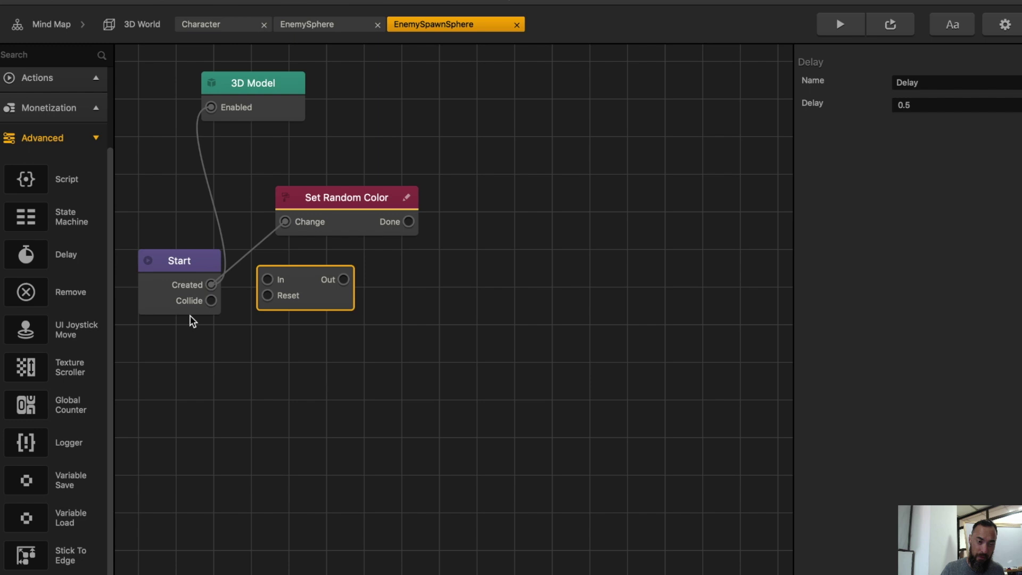
pyautogui.moveTo(25, 291); pyautogui.dragTo(405, 274)
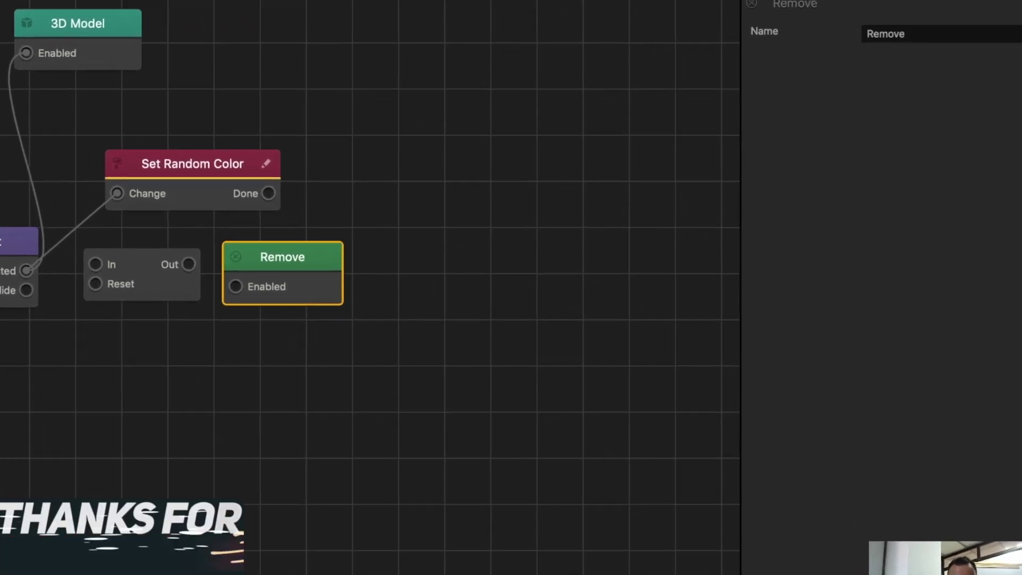
# - Set the mass of the EnemySpawnSphere's Start node to 0.1
pyautogui.click(28, 246)
pyautogui.click(882, 334)
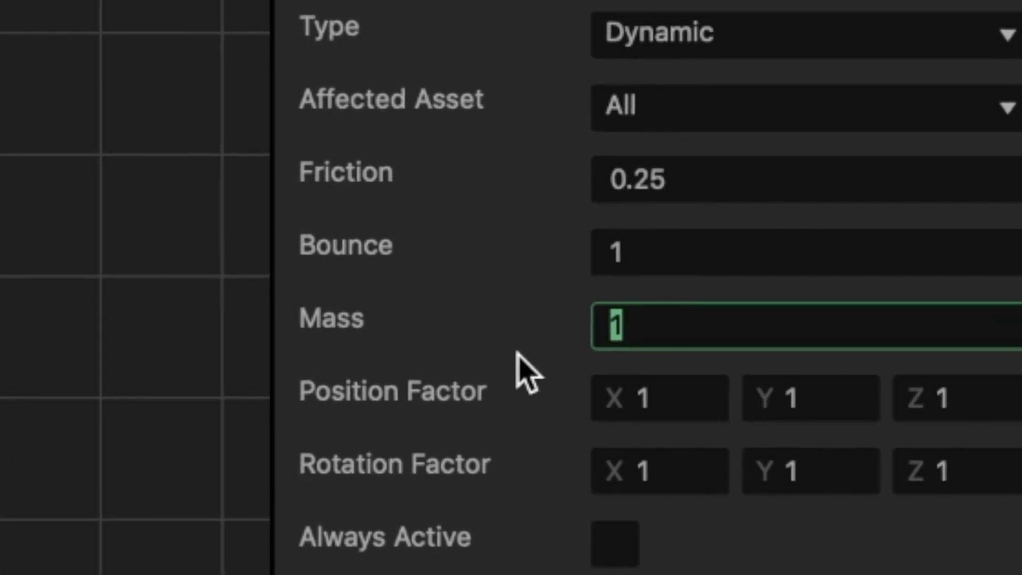
pyautogui.write('.1')
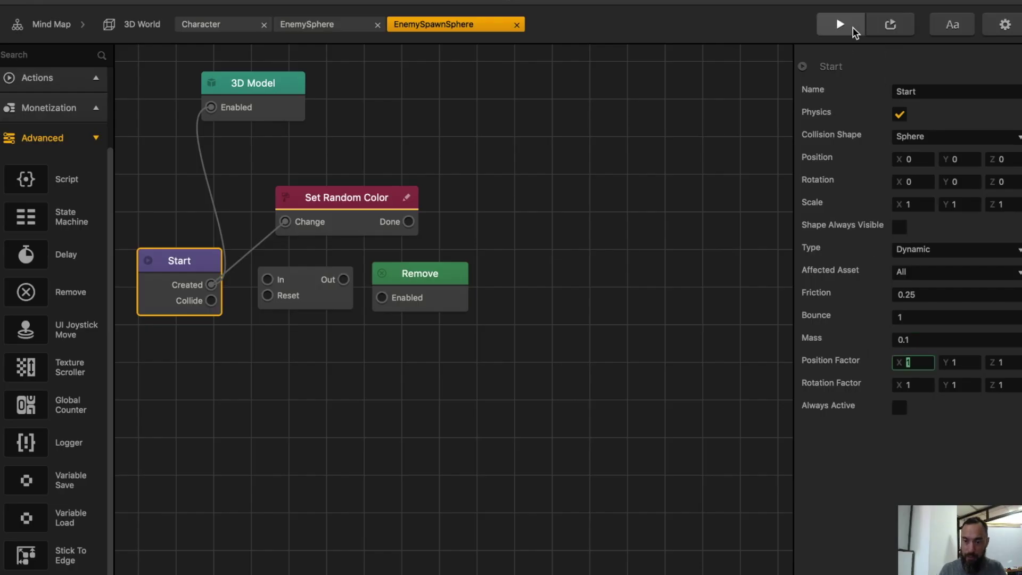
# - Play the level in the preview to check the repeated spawning and bouncing of the light spheres, and close it
pyautogui.click(851, 30)
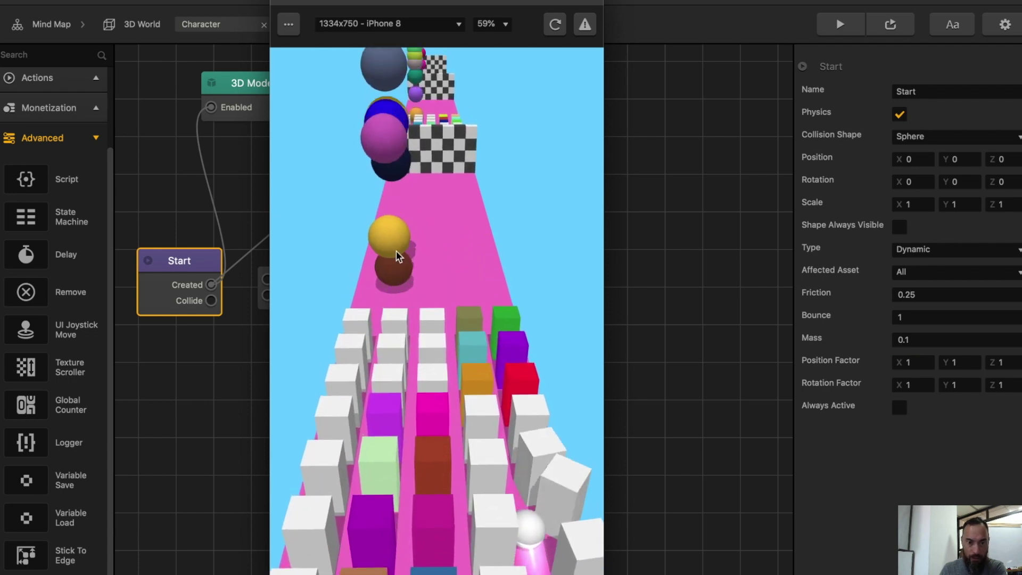
pyautogui.moveTo(498, 572)
pyautogui.mouseDown()
pyautogui.moveTo(440, 568)
pyautogui.moveTo(479, 555)
pyautogui.mouseUp()
pyautogui.press('super+w')
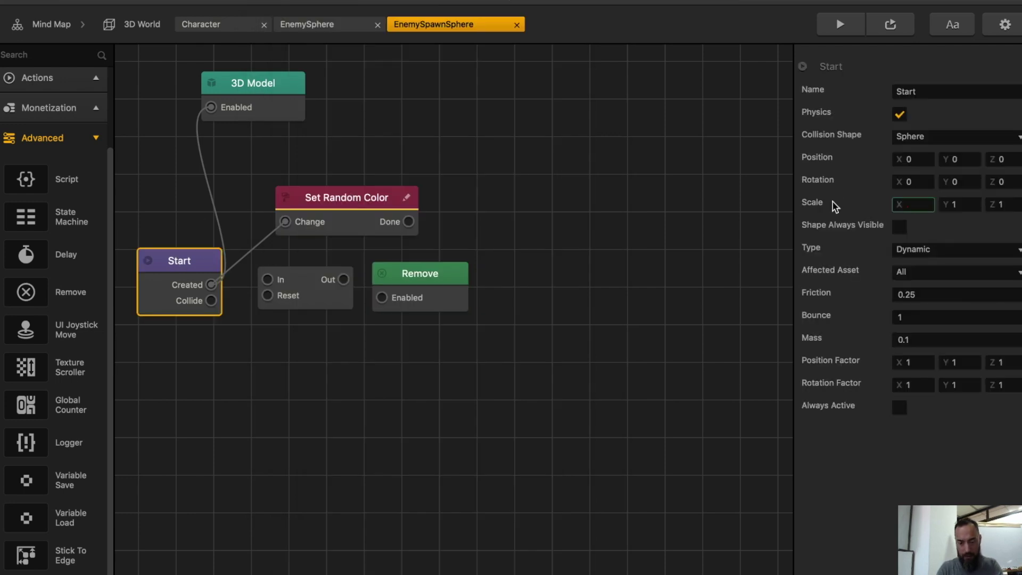
# - Set the Start node's collision shape scale to .25 on X, Y and Z
pyautogui.write('.25')
pyautogui.press('Tab')
pyautogui.write('.25')
pyautogui.press('Tab')
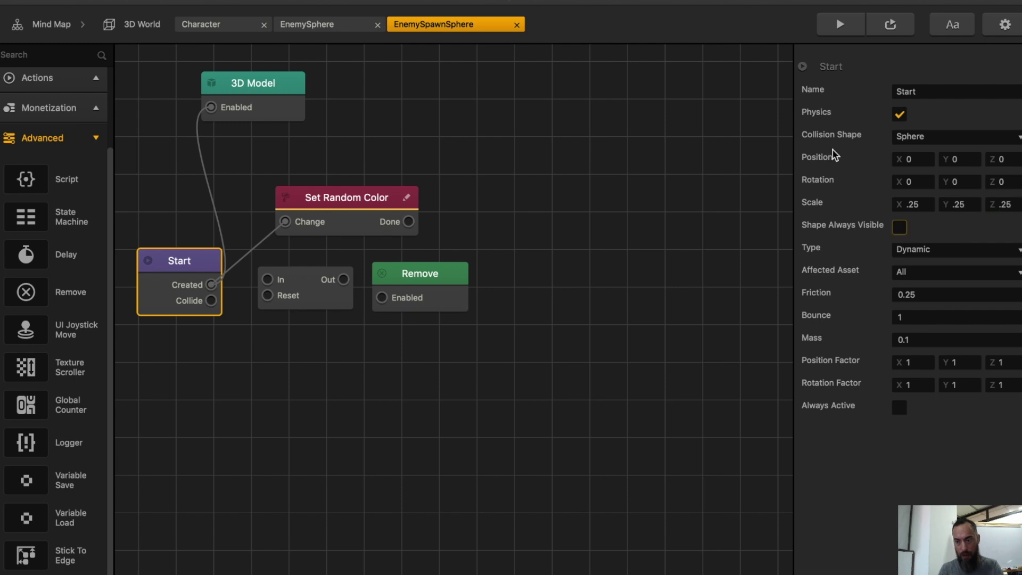
# - In the 3D world, raise the EnemySphere to about Y 9.7 and duplicate it sideways to X 1
pyautogui.click(126, 24)
pyautogui.click(537, 169)
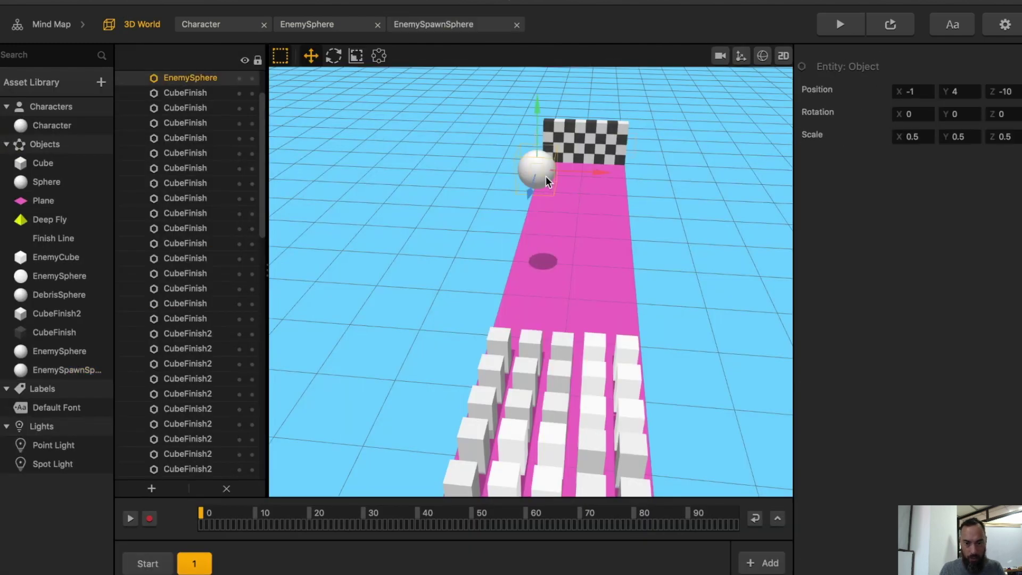
pyautogui.moveTo(531, 104); pyautogui.dragTo(536, 11)
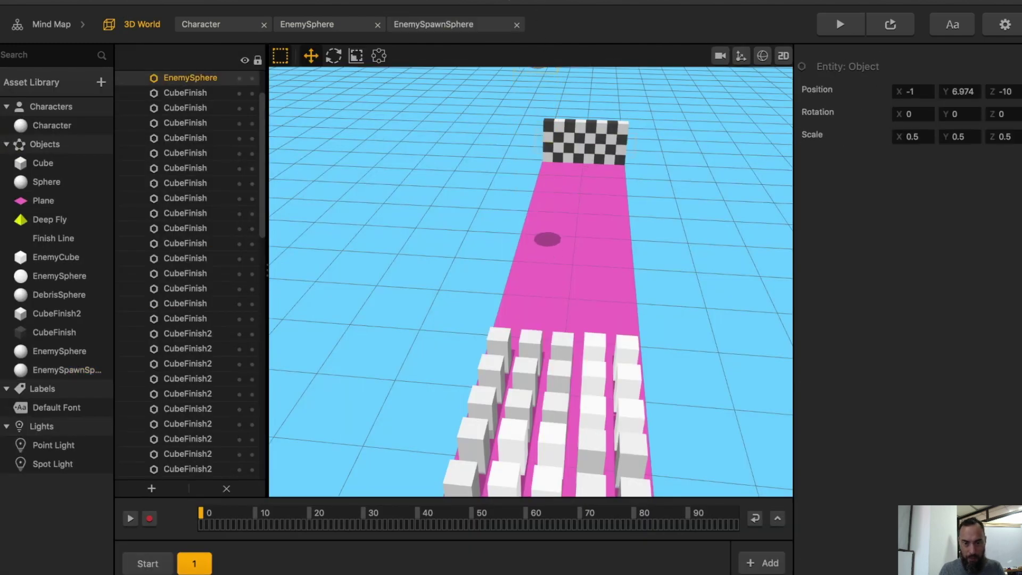
pyautogui.scroll(-5, 552, 249)
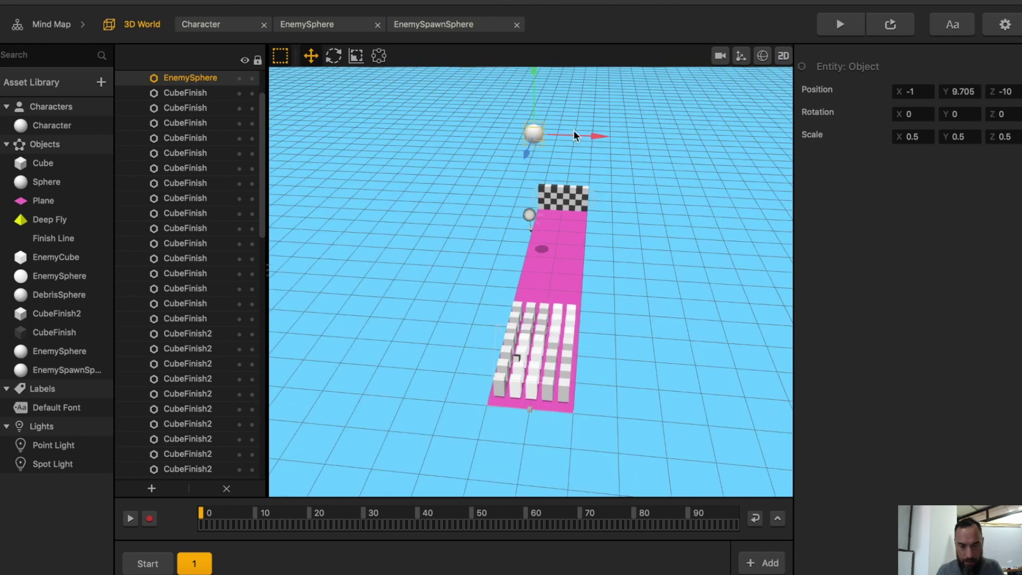
pyautogui.keyDown('alt'); pyautogui.moveTo(575, 137); pyautogui.dragTo(613, 137); pyautogui.keyUp('alt')
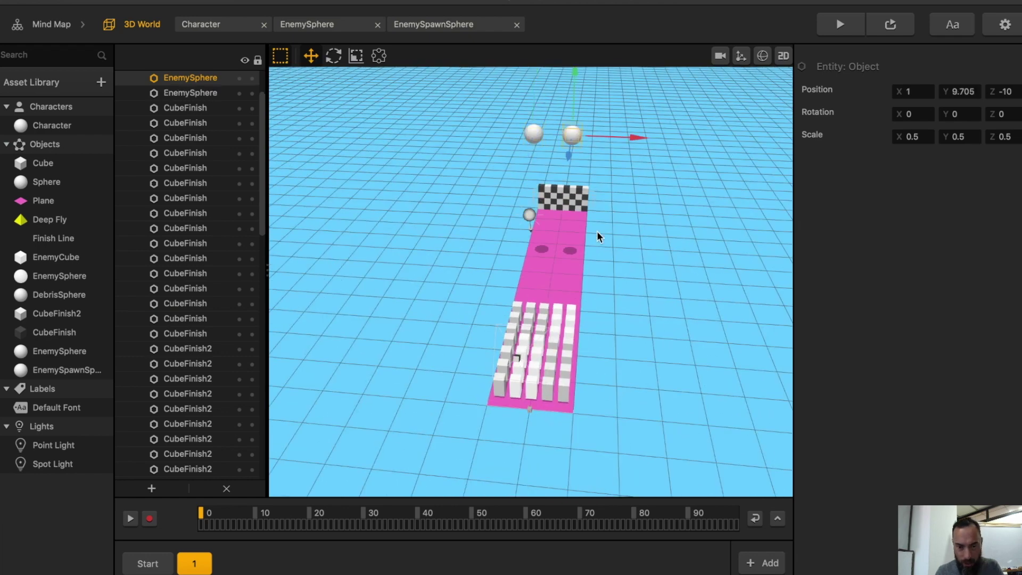
# - Play the level in the preview to check the two raised spawners, and close it
pyautogui.click(849, 25)
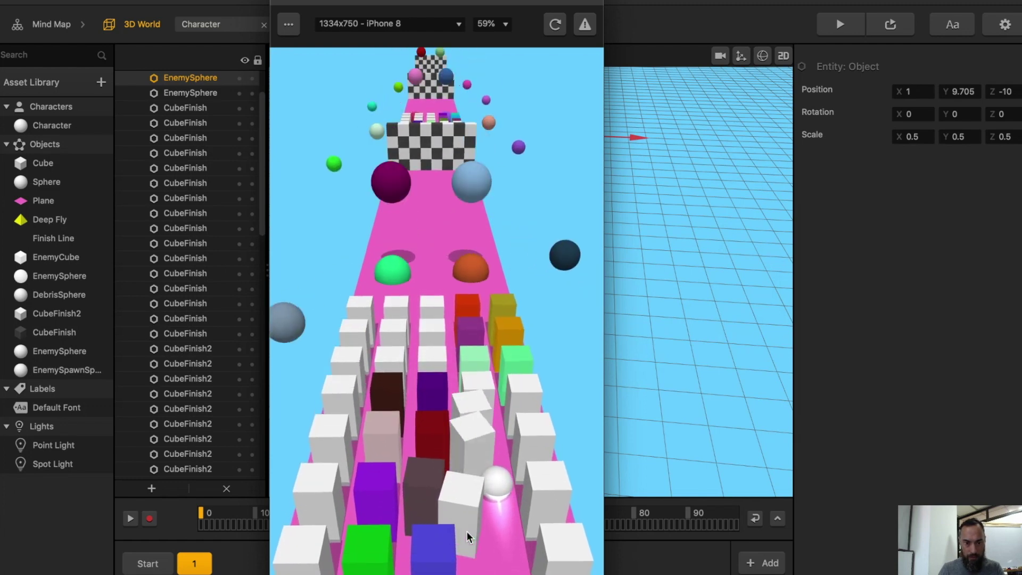
pyautogui.moveTo(467, 531)
pyautogui.mouseDown()
pyautogui.moveTo(430, 520)
pyautogui.moveTo(441, 516)
pyautogui.moveTo(470, 535)
pyautogui.mouseUp()
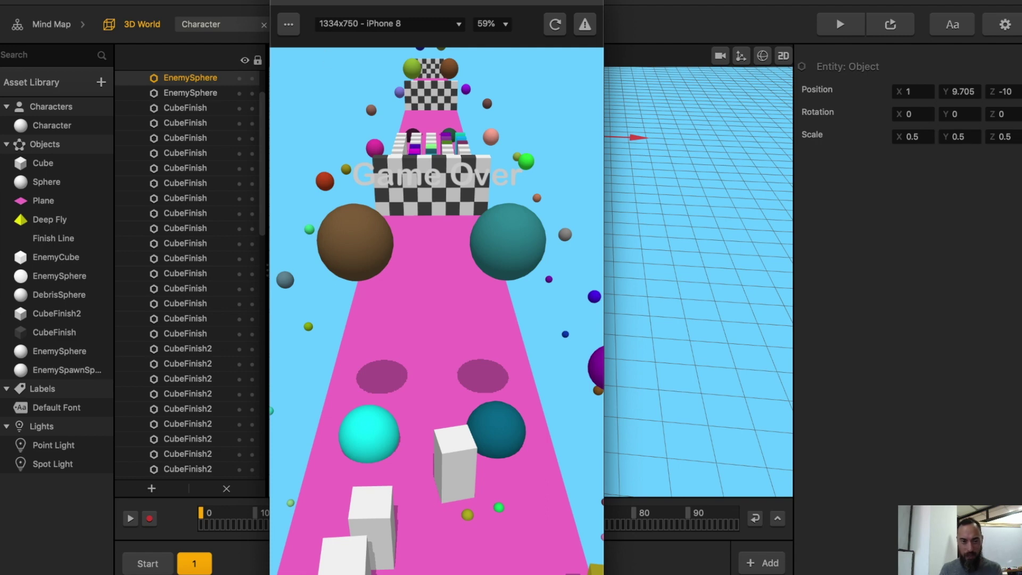
pyautogui.press('Escape')
# - Set the EnemySpawnSphere Start node's collision shape scale back to 1 on X, Y and Z
pyautogui.click(326, 24)
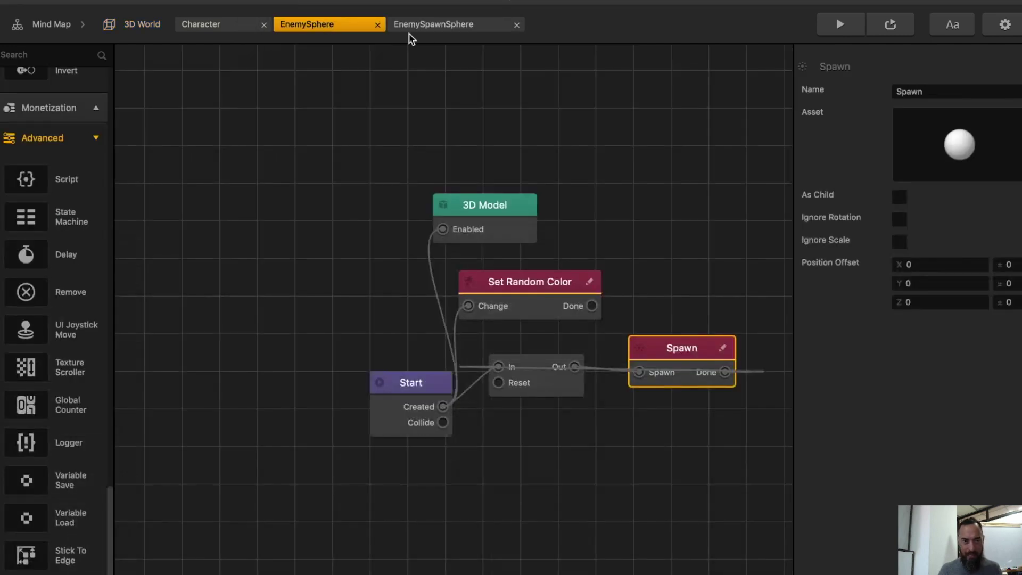
pyautogui.click(455, 24)
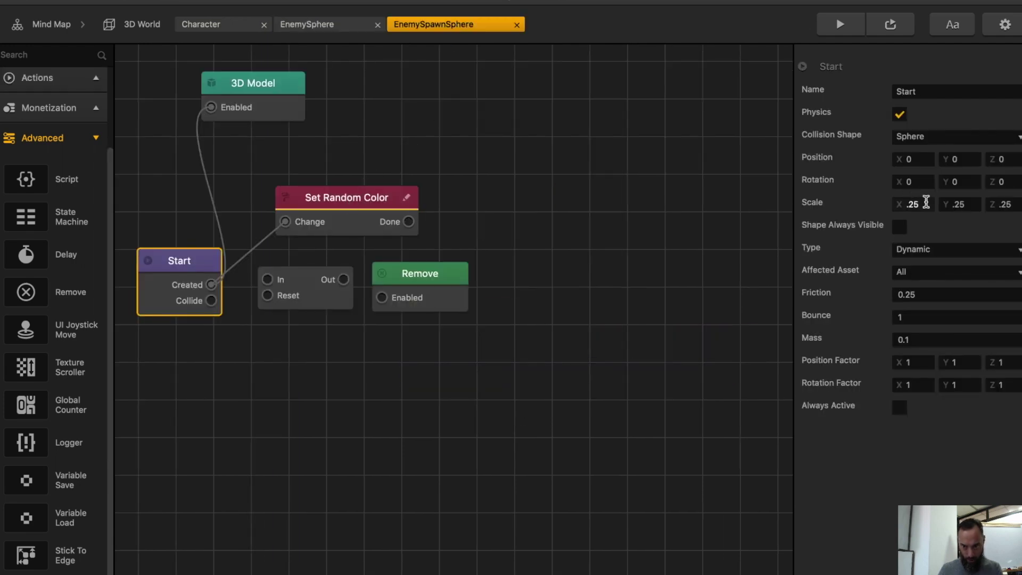
pyautogui.write('1')
pyautogui.press('Tab')
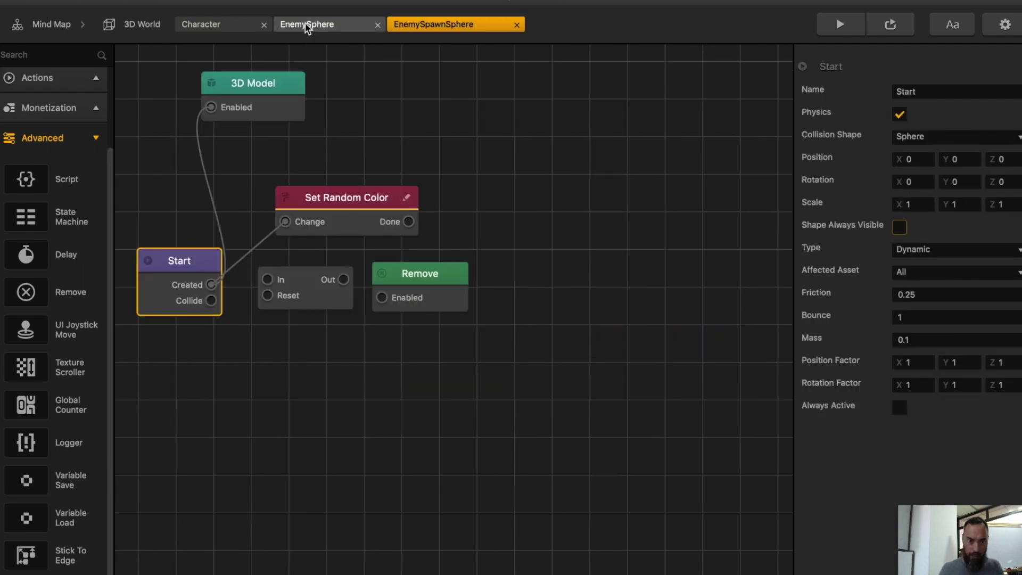
# - Scale the two EnemySphere objects in the 3D world to 0.15 and duplicate one between them at X 0
pyautogui.click(305, 25)
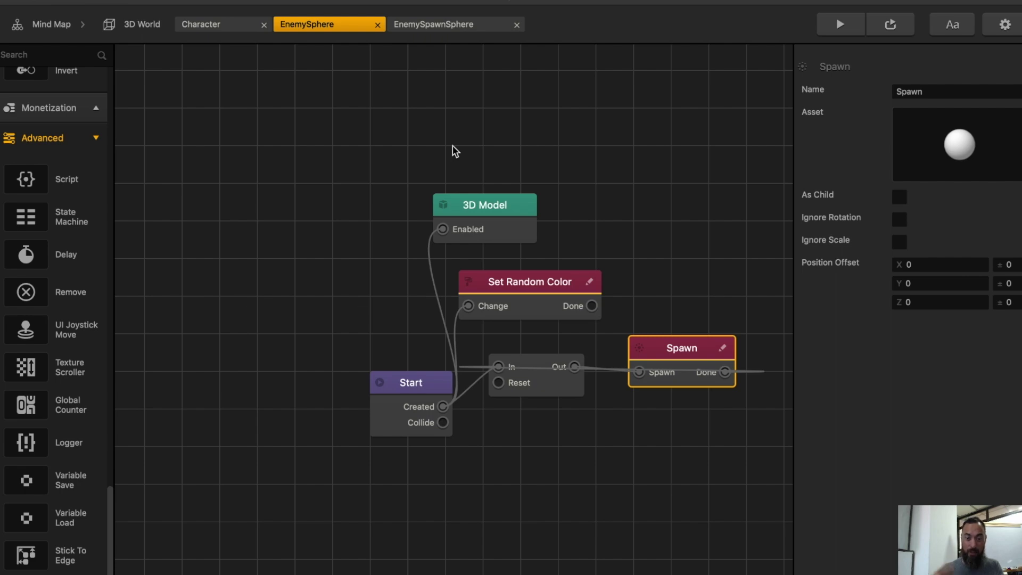
pyautogui.scroll(-5, 452, 151)
pyautogui.scroll(3, 455, 181)
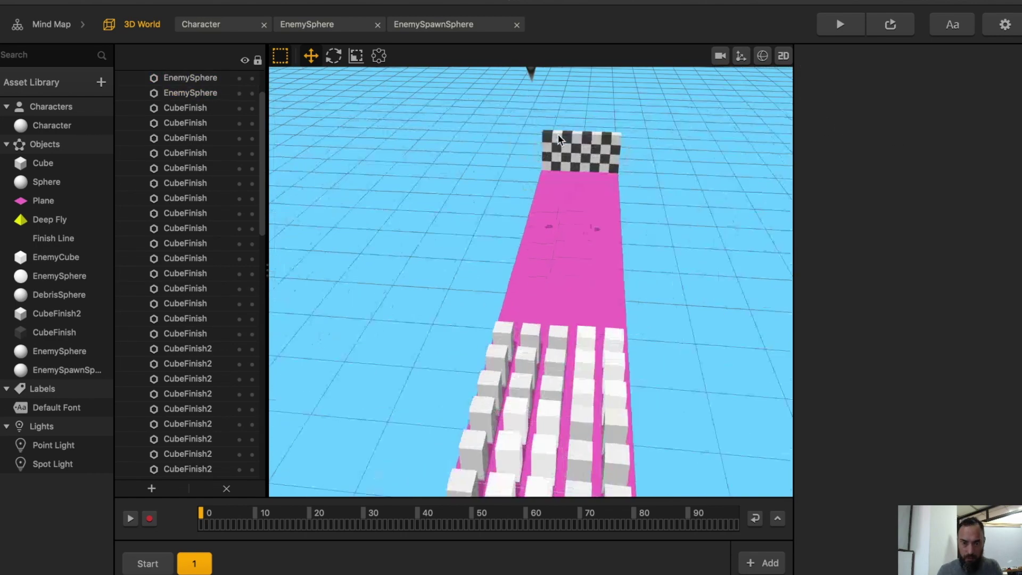
pyautogui.scroll(-5, 575, 122)
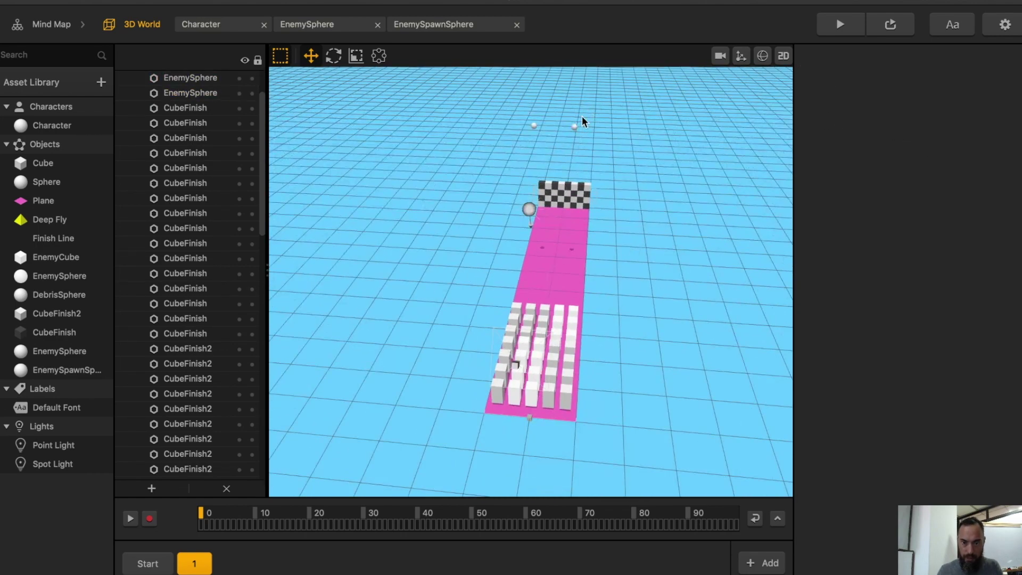
pyautogui.moveTo(580, 126); pyautogui.dragTo(567, 213, button='middle')
pyautogui.scroll(4, 595, 152)
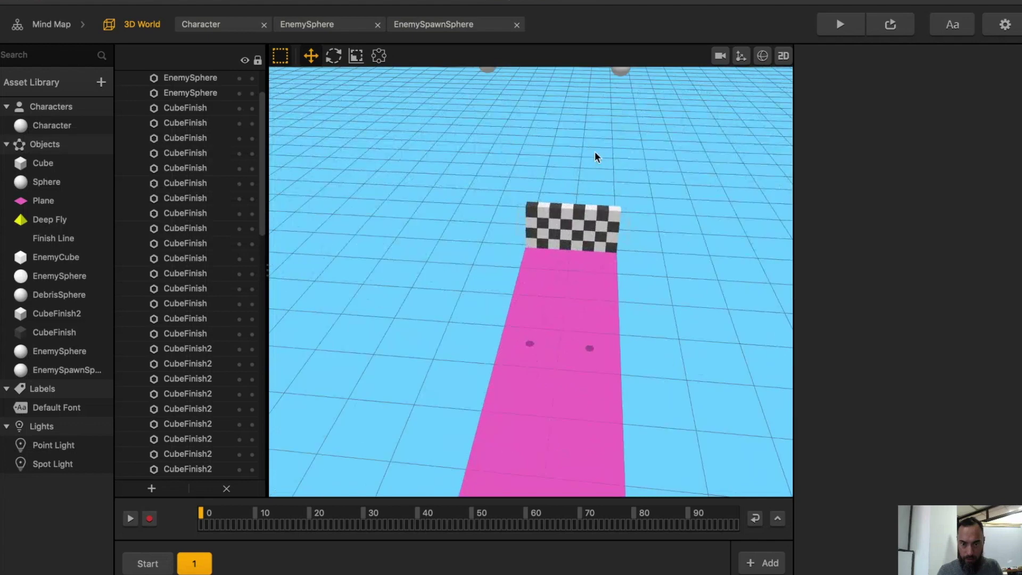
pyautogui.scroll(-2, 595, 156)
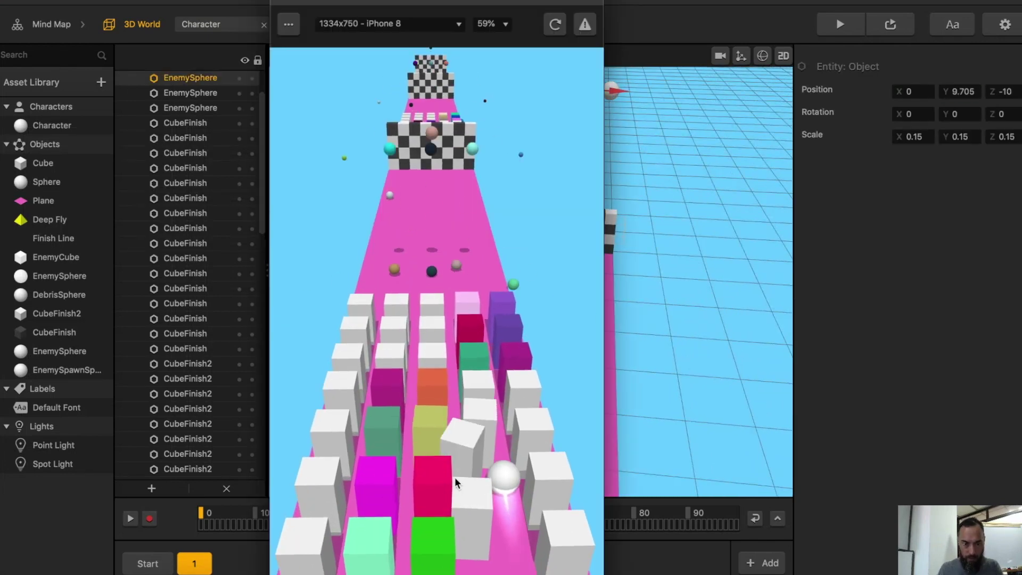
# - Test the three small spawners by steering the character through the preview, and close it
pyautogui.moveTo(451, 471)
pyautogui.mouseDown()
pyautogui.moveTo(431, 465)
pyautogui.moveTo(431, 445)
pyautogui.moveTo(414, 430)
pyautogui.moveTo(423, 434)
pyautogui.moveTo(413, 410)
pyautogui.moveTo(433, 426)
pyautogui.moveTo(423, 340)
pyautogui.moveTo(437, 378)
pyautogui.moveTo(436, 486)
pyautogui.moveTo(449, 464)
pyautogui.moveTo(388, 509)
pyautogui.moveTo(461, 495)
pyautogui.mouseUp()
pyautogui.click(283, 2)
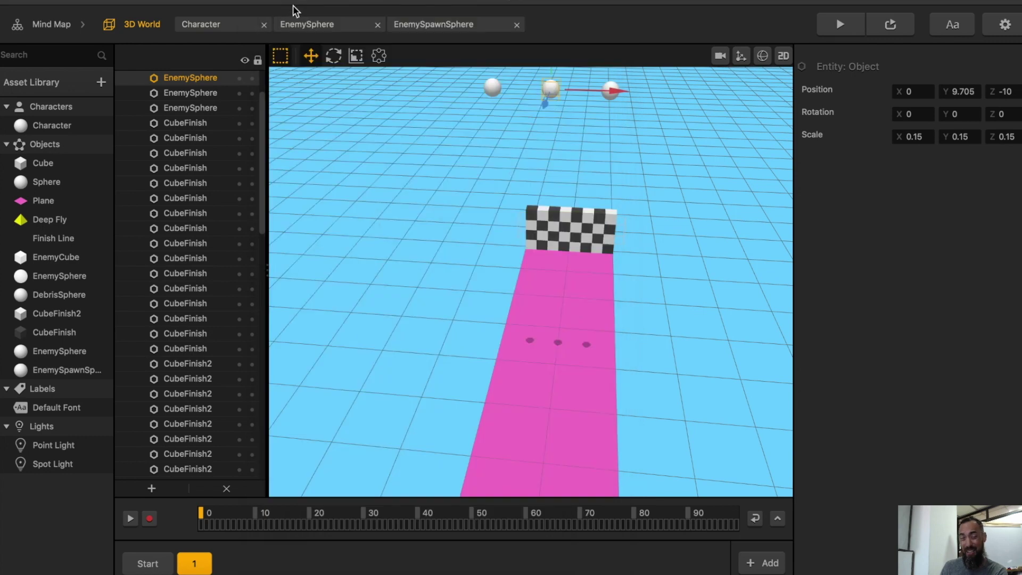
# - In the EnemySpawnSphere graph, connect Start's Created output to the Delay's In and the Delay's Out to Remove's Enabled
pyautogui.click(461, 24)
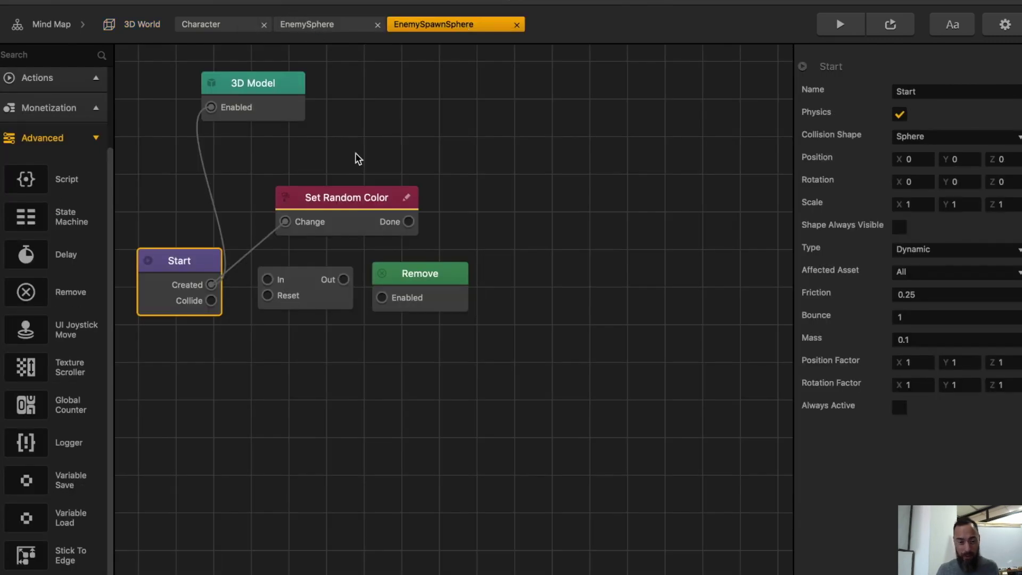
pyautogui.moveTo(211, 284); pyautogui.dragTo(268, 280)
pyautogui.click(416, 279)
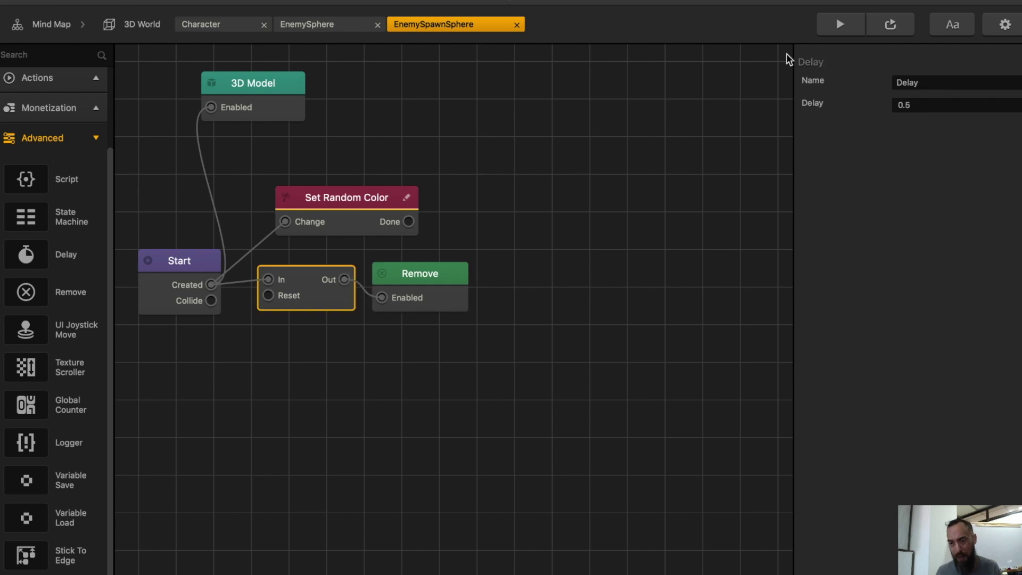
# - Test the timed removal of the spawned spheres by steering the character through the level preview, and close it
pyautogui.click(841, 33)
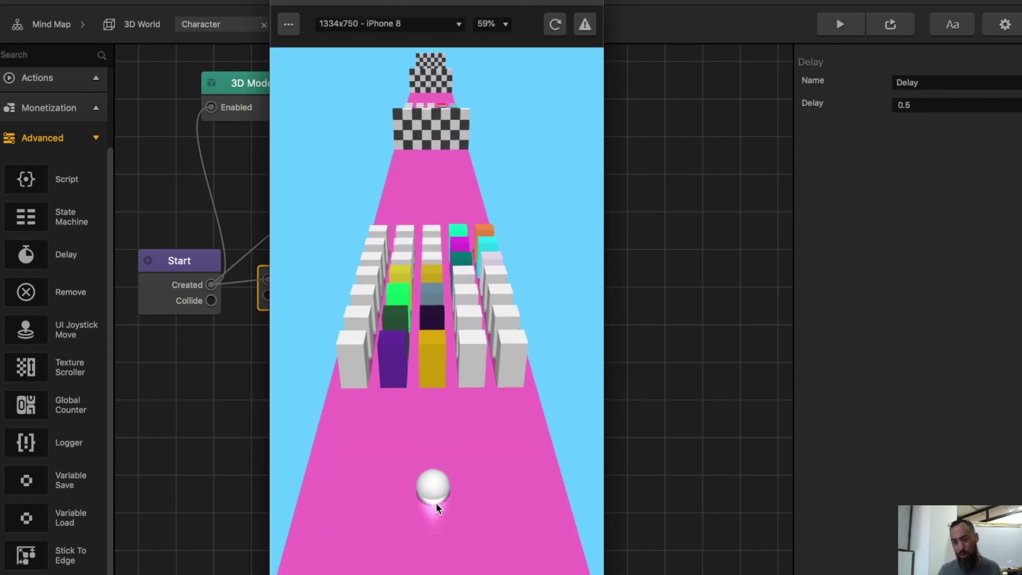
pyautogui.moveTo(436, 502)
pyautogui.mouseDown()
pyautogui.moveTo(448, 480)
pyautogui.moveTo(405, 471)
pyautogui.moveTo(488, 480)
pyautogui.moveTo(459, 478)
pyautogui.mouseUp()
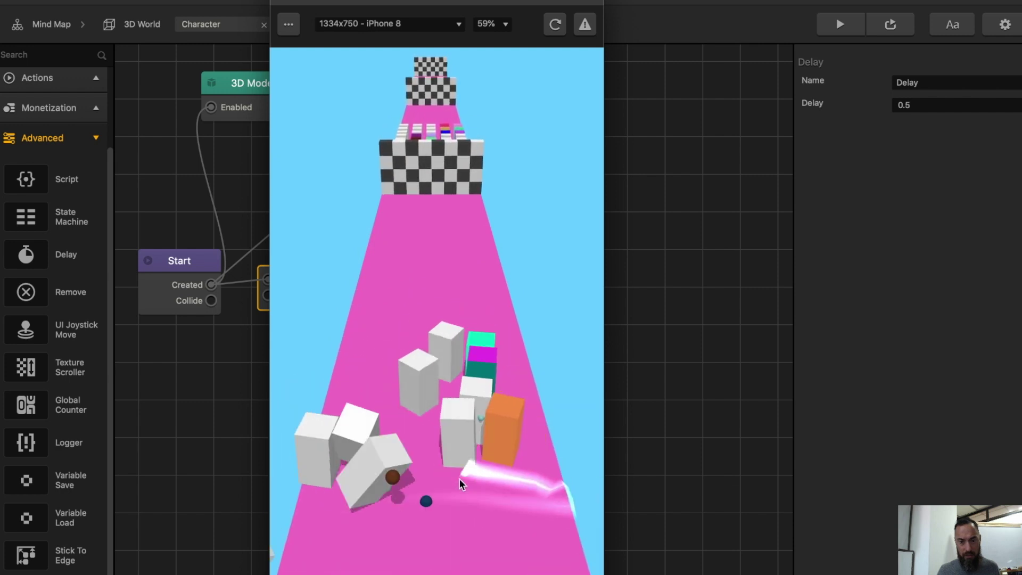
pyautogui.click(285, 1)
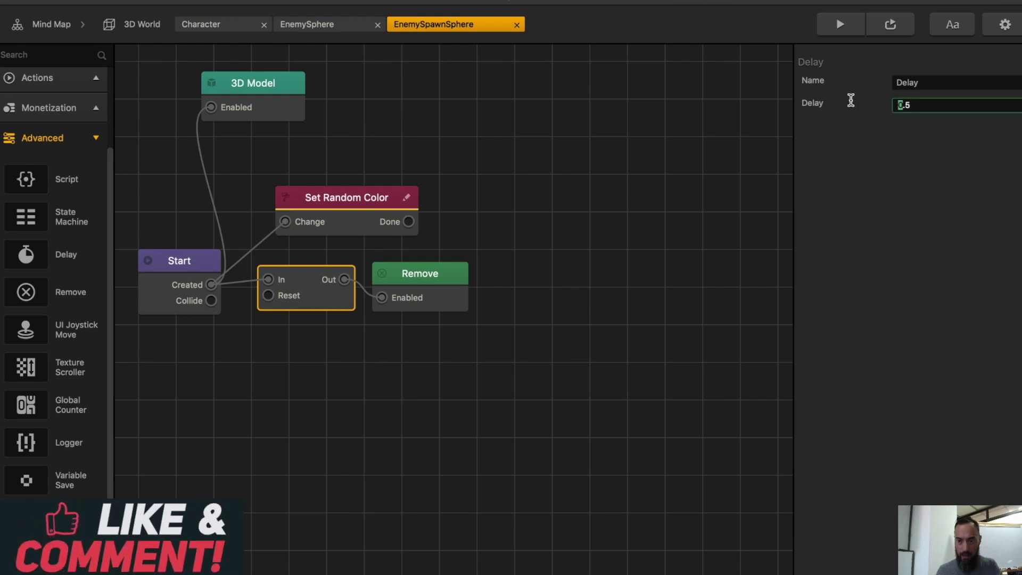
# - Set the Delay node's delay to 2.5 and test the spawned spheres in the preview, restarting the run before closing it
pyautogui.click(849, 30)
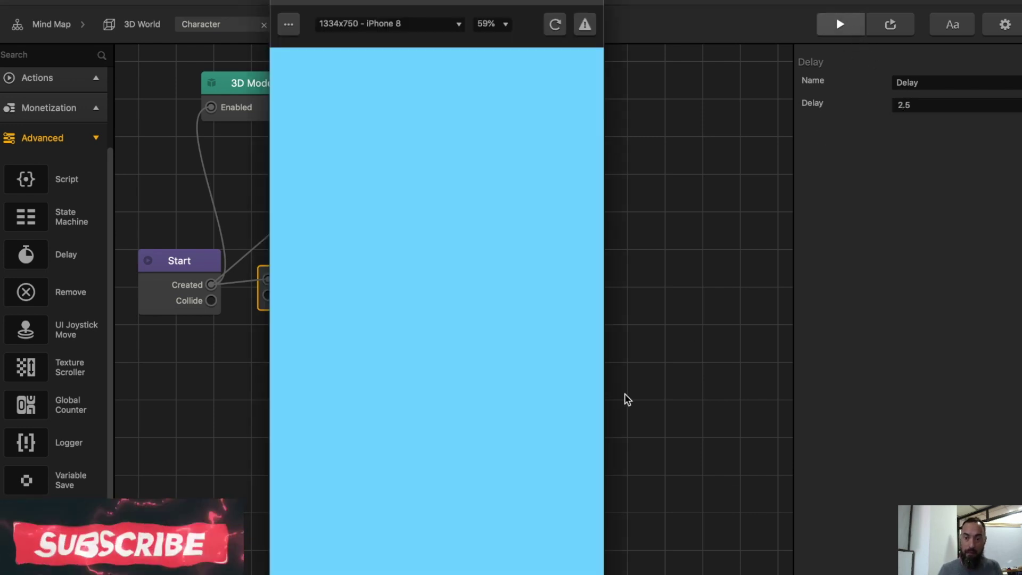
pyautogui.moveTo(413, 516)
pyautogui.mouseDown()
pyautogui.moveTo(436, 509)
pyautogui.moveTo(424, 515)
pyautogui.mouseUp()
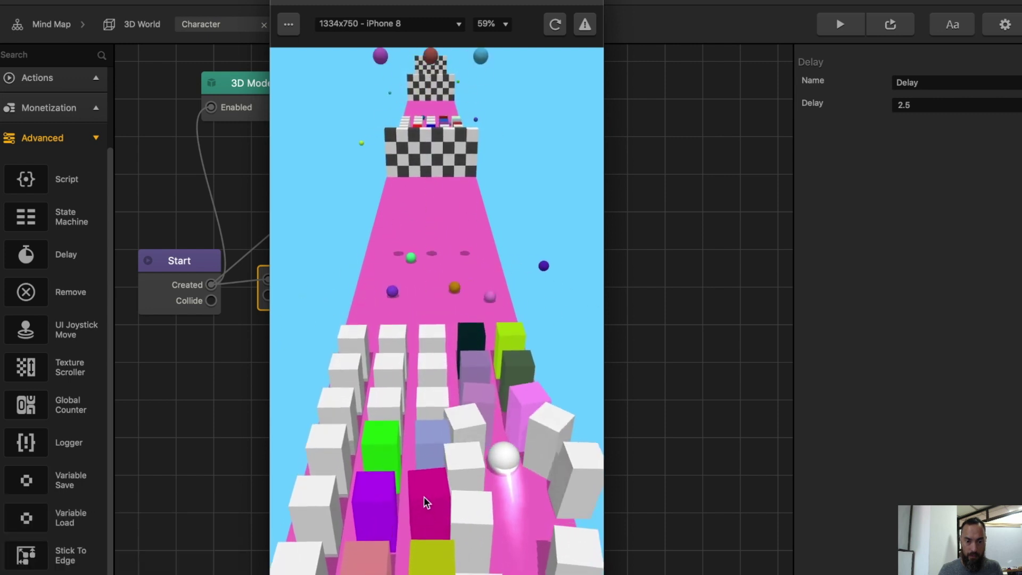
pyautogui.moveTo(424, 497); pyautogui.dragTo(391, 494)
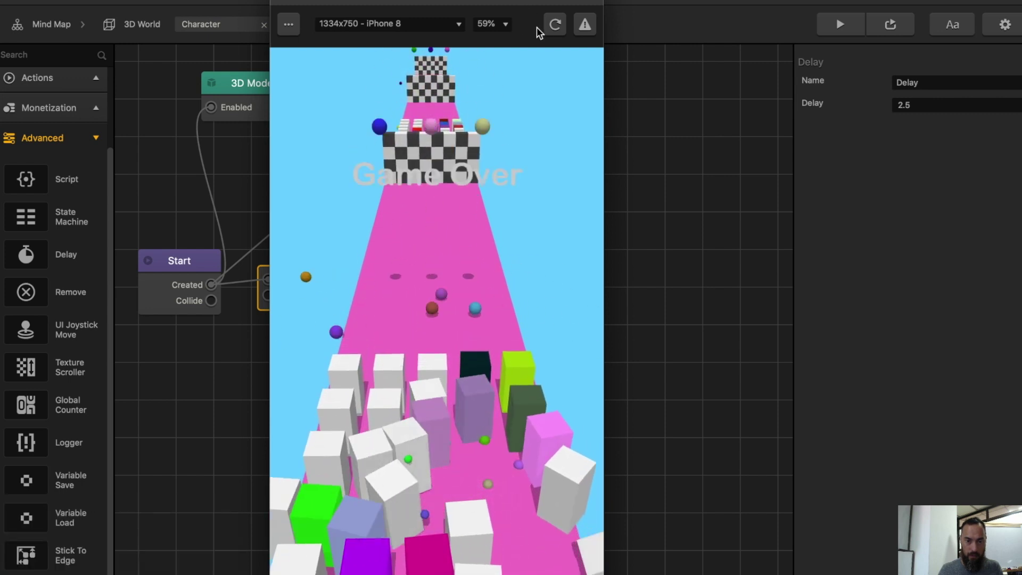
pyautogui.click(553, 26)
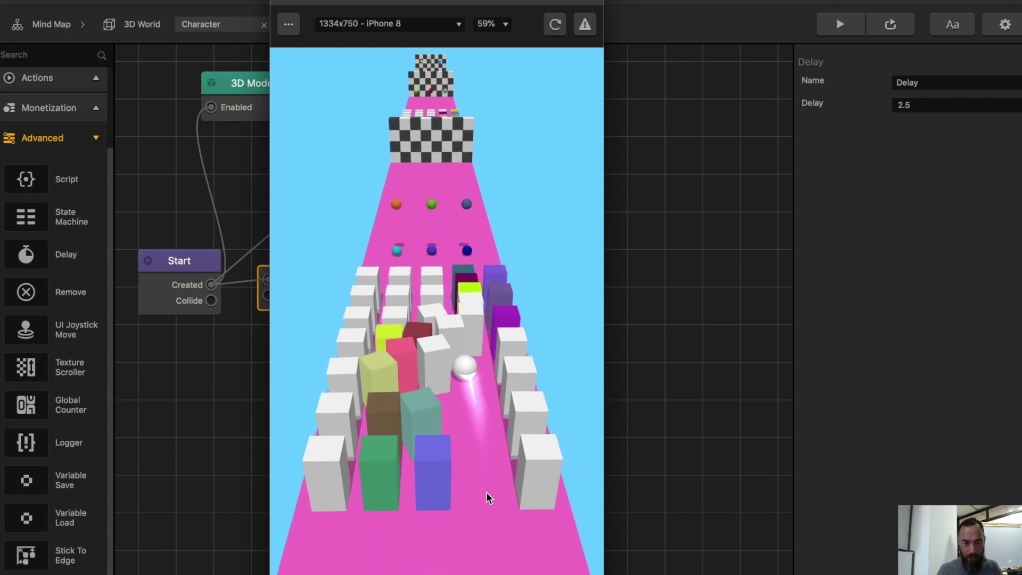
pyautogui.moveTo(480, 488)
pyautogui.mouseDown()
pyautogui.moveTo(442, 484)
pyautogui.moveTo(485, 516)
pyautogui.mouseUp()
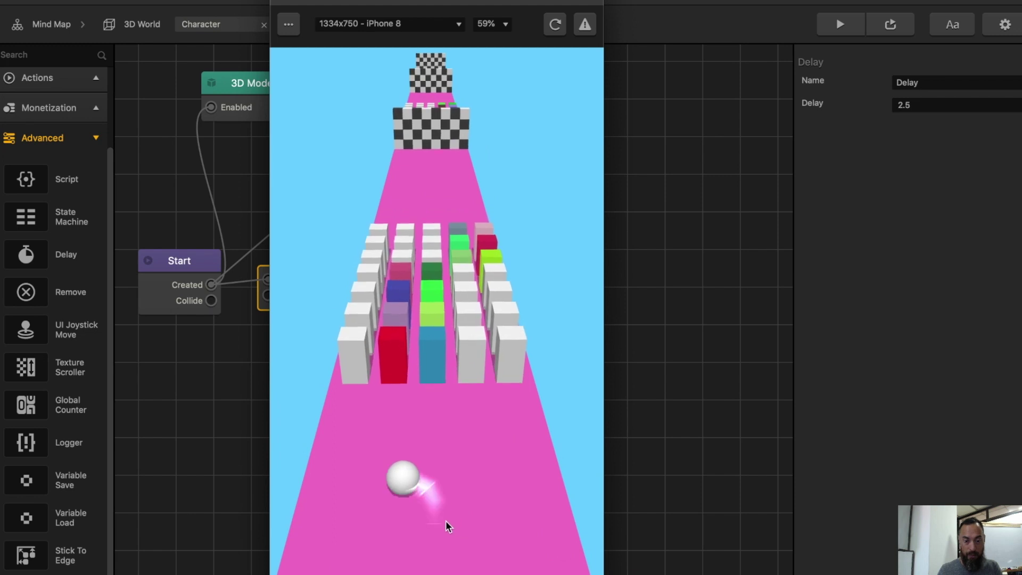
pyautogui.moveTo(445, 521)
pyautogui.mouseDown()
pyautogui.moveTo(484, 491)
pyautogui.moveTo(471, 489)
pyautogui.moveTo(459, 394)
pyautogui.moveTo(457, 464)
pyautogui.moveTo(473, 481)
pyautogui.moveTo(451, 434)
pyautogui.moveTo(449, 546)
pyautogui.moveTo(446, 504)
pyautogui.moveTo(460, 481)
pyautogui.mouseUp()
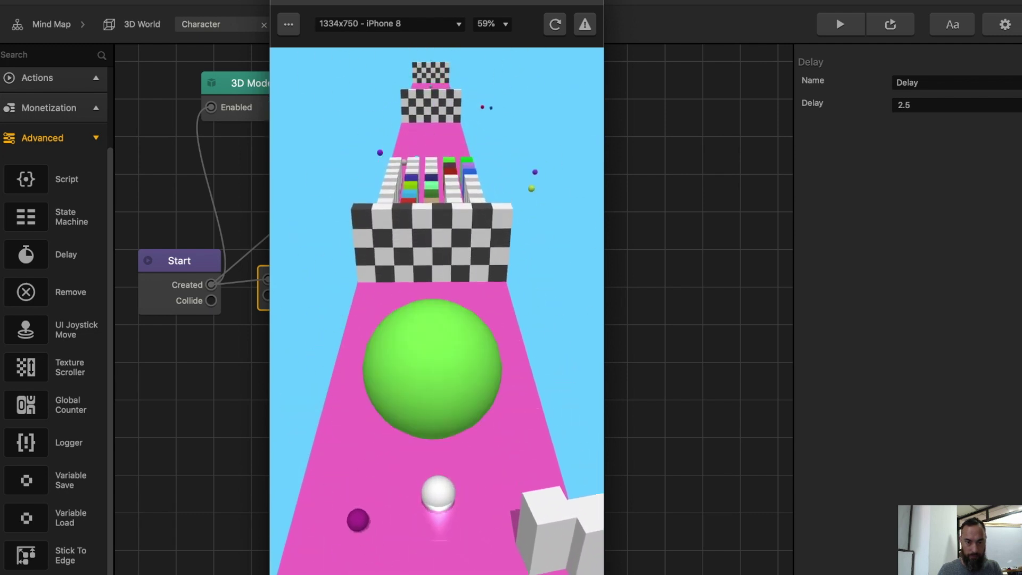
pyautogui.click(280, 3)
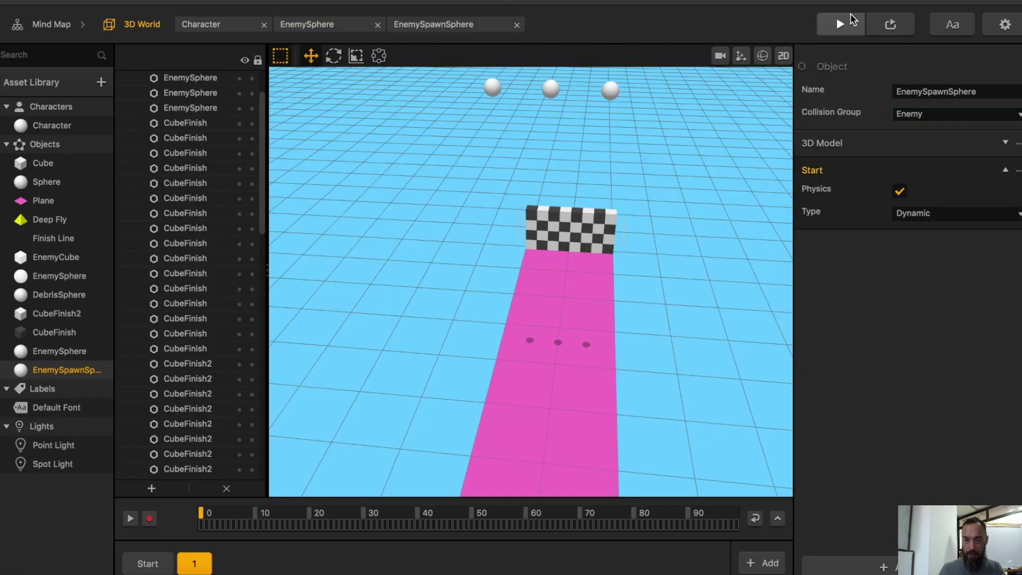
# - Run the level preview again from the 3D World to test the three sphere spawners
pyautogui.click(853, 19)
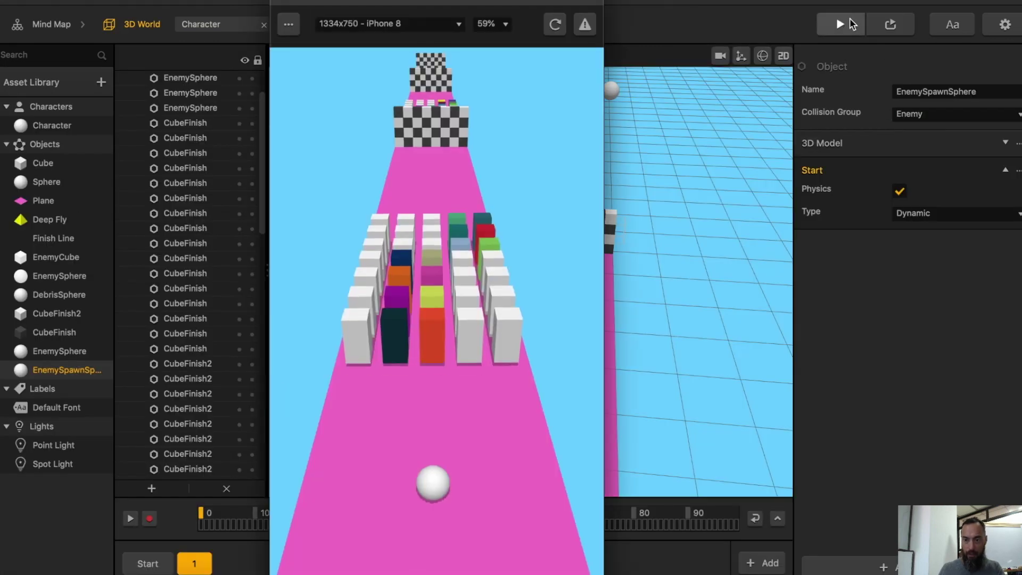